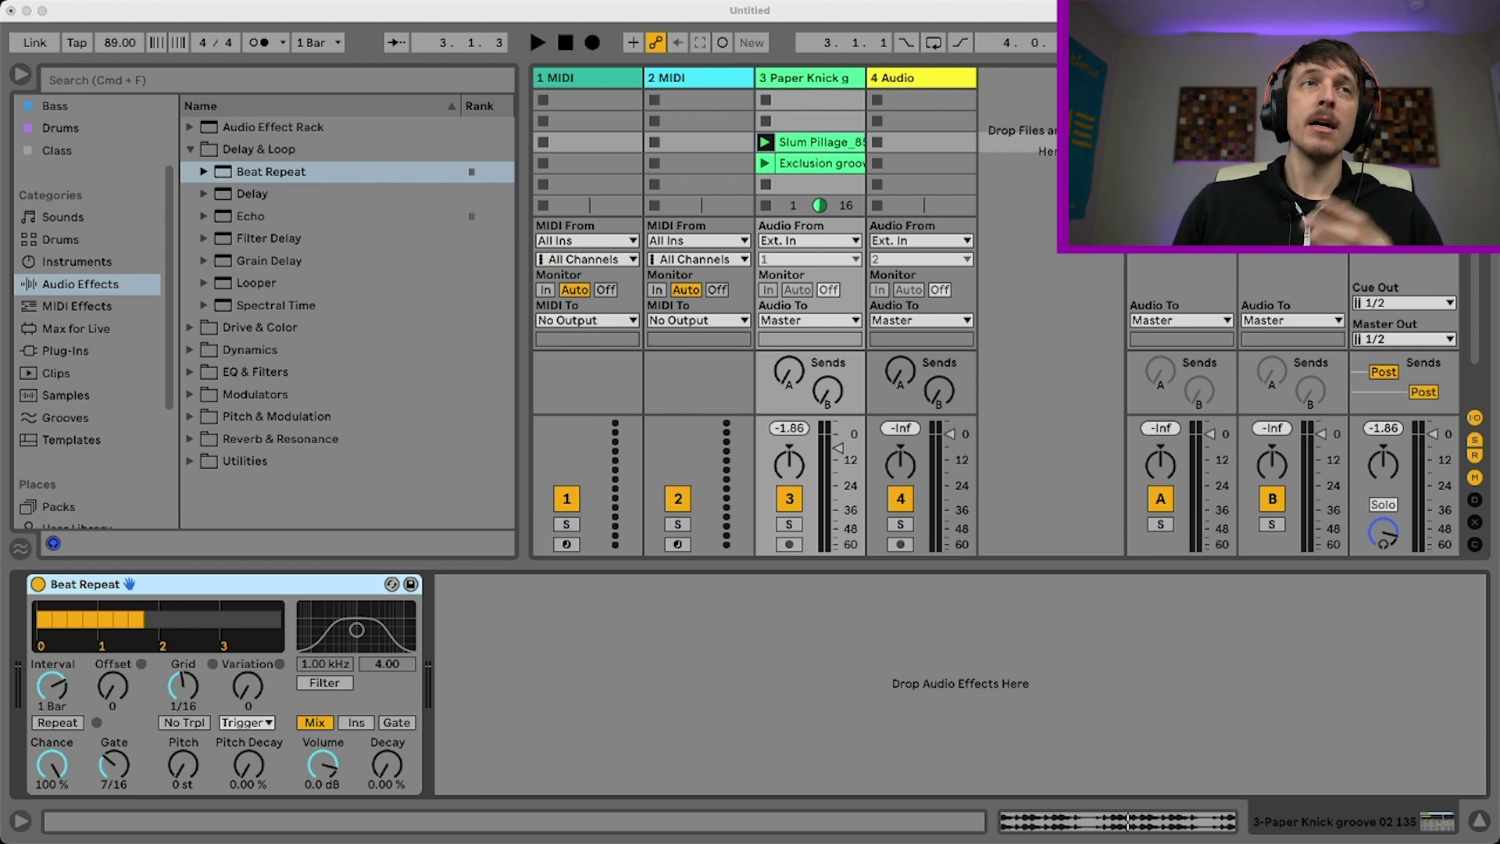
# Compare playback of the Slum Pillage loop with Beat Repeat bypassed and re-enabled.
pyautogui.click(295, 591)
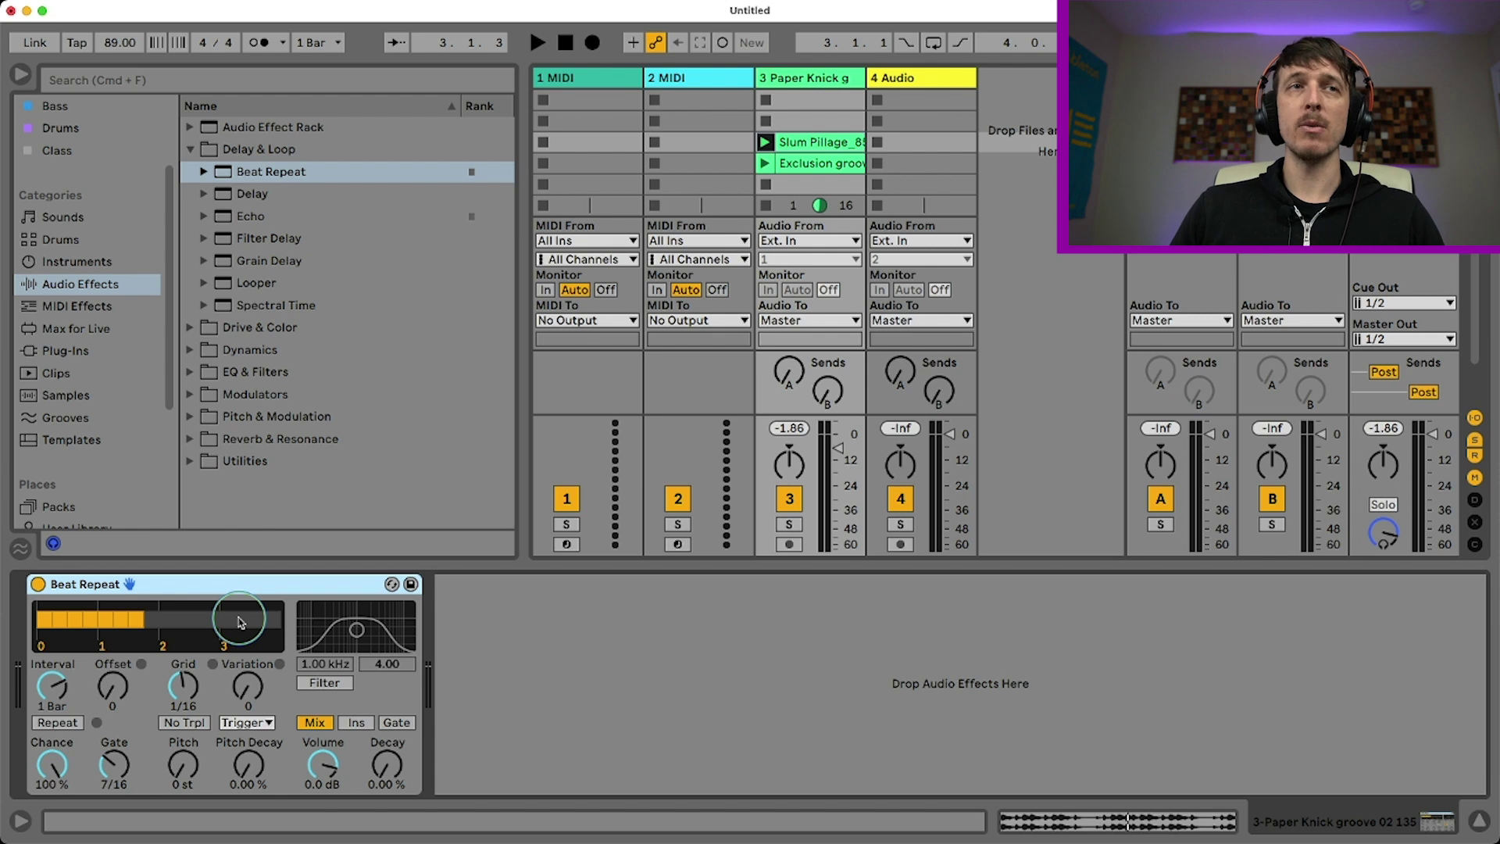
pyautogui.click(37, 584)
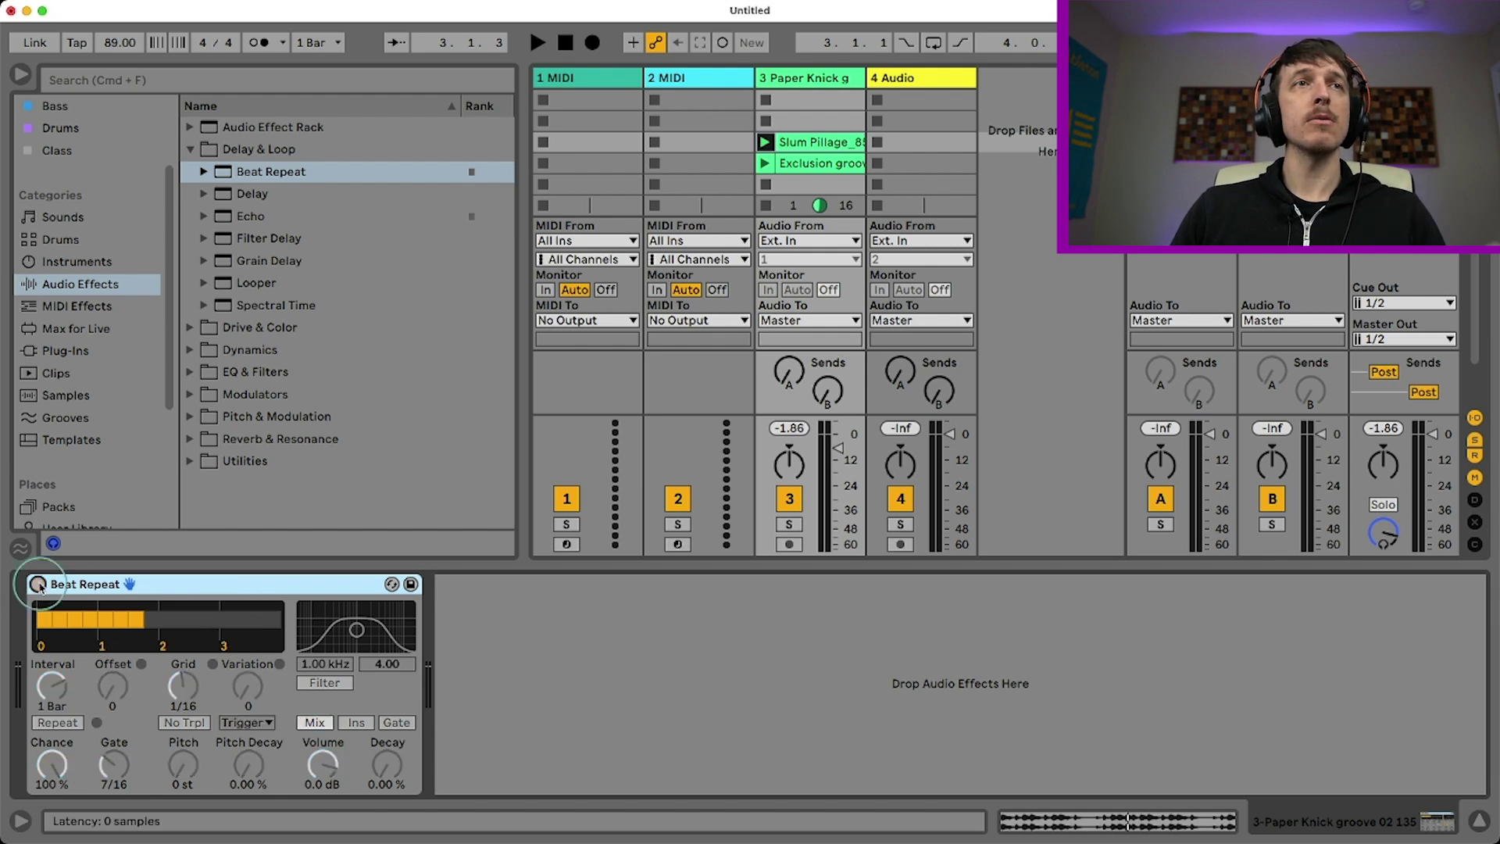
pyautogui.press('space')
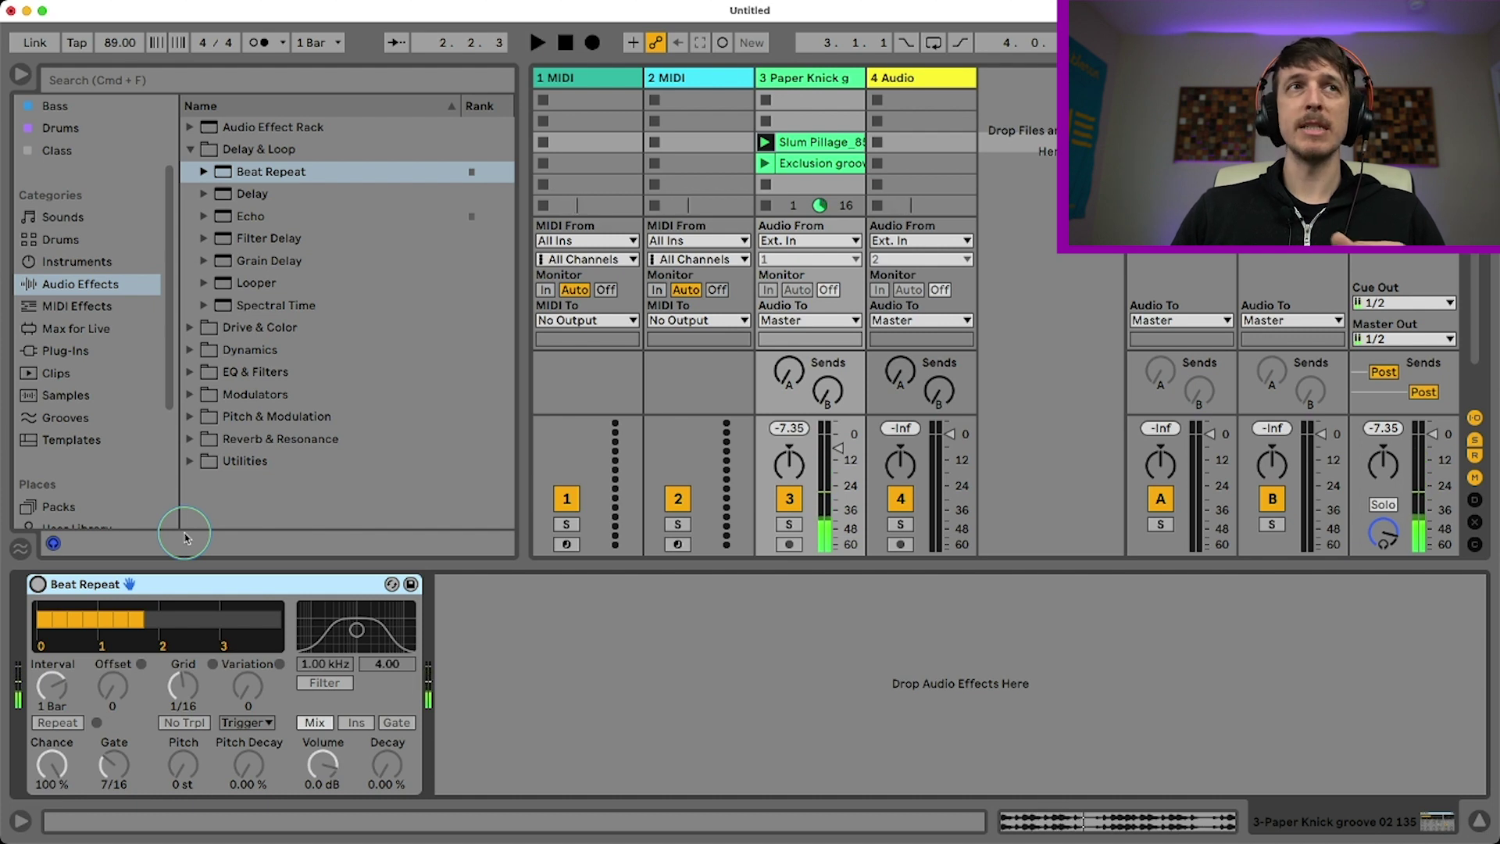
pyautogui.click(38, 583)
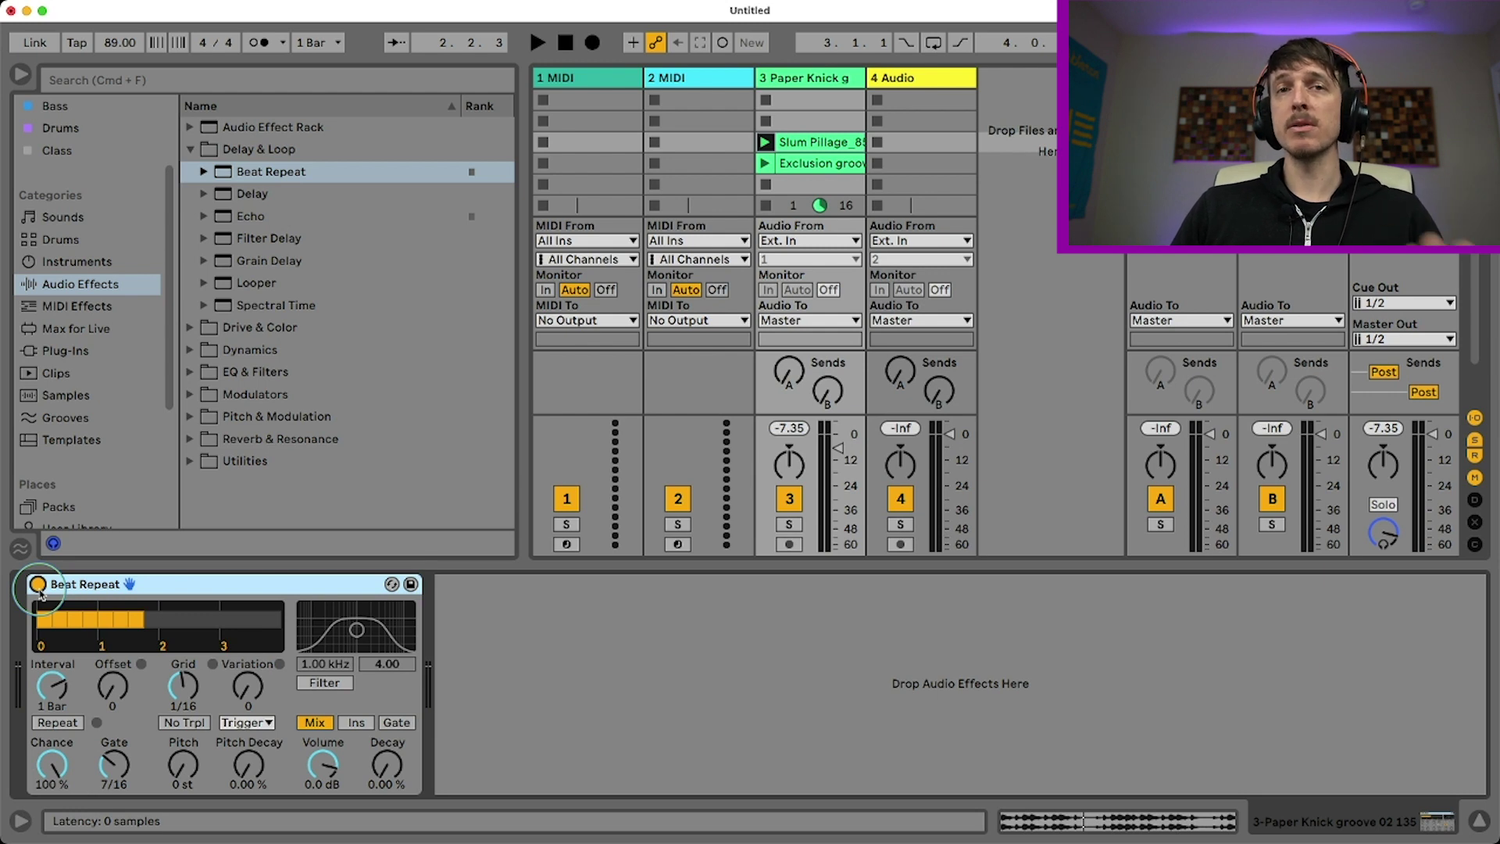
pyautogui.press('space')
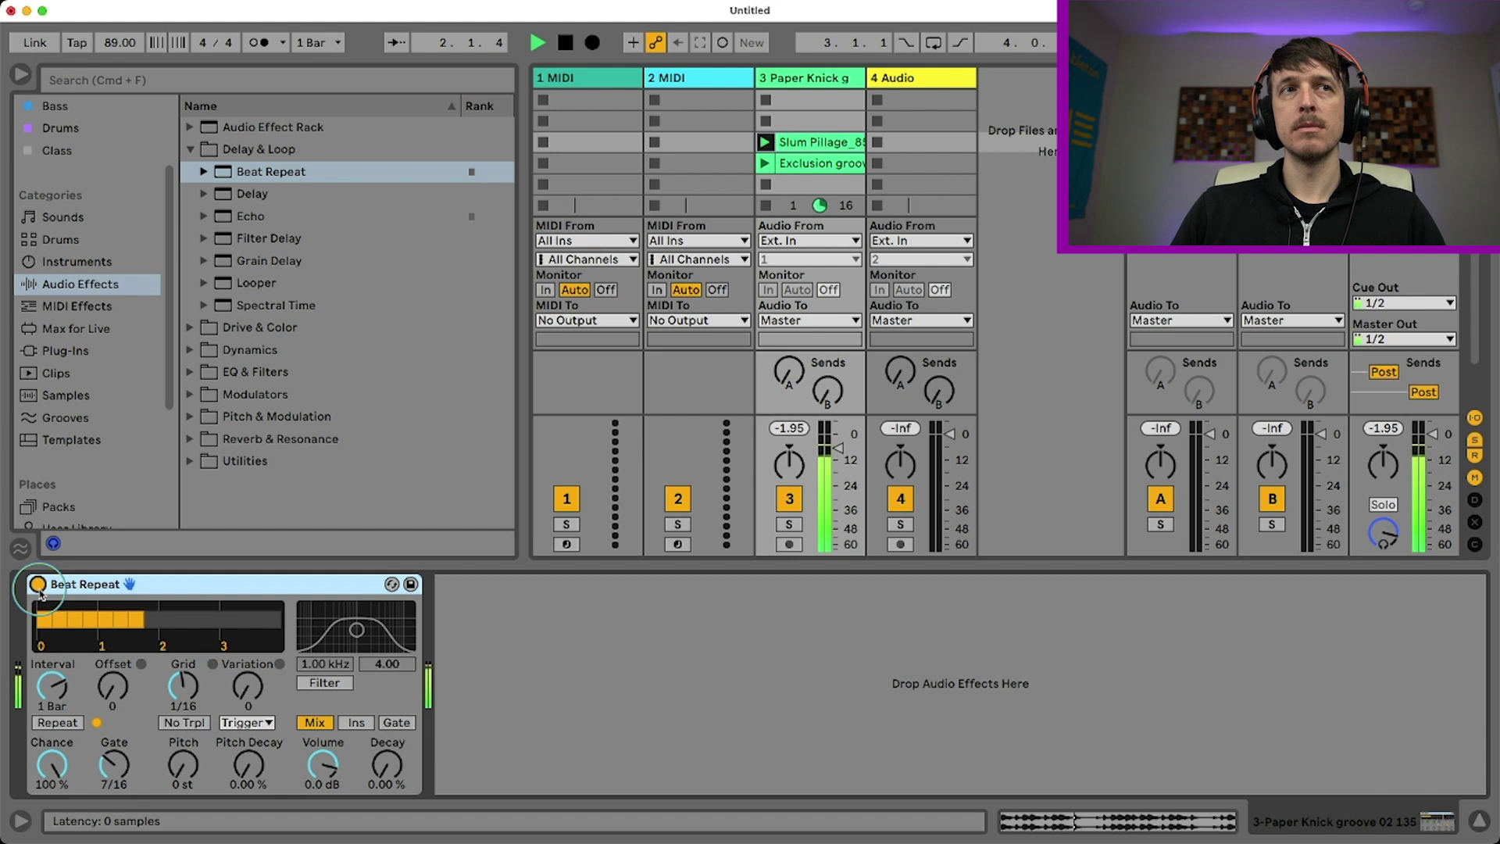
pyautogui.press('space')
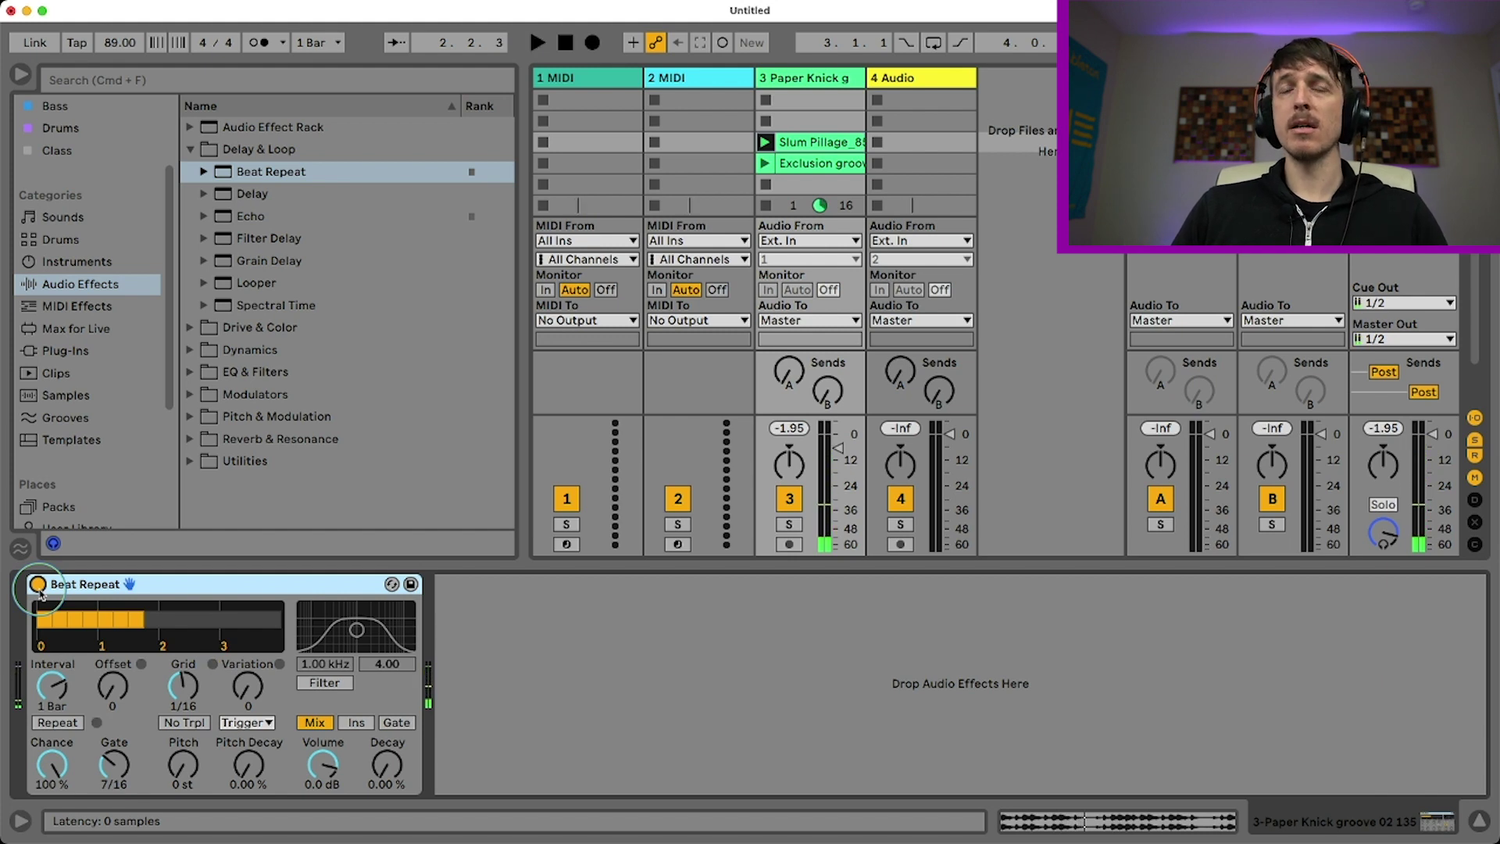
# Set Beat Repeat's Chance to 0% and group the device into an Audio Effect Rack.
pyautogui.moveTo(52, 764); pyautogui.dragTo(51, 781)
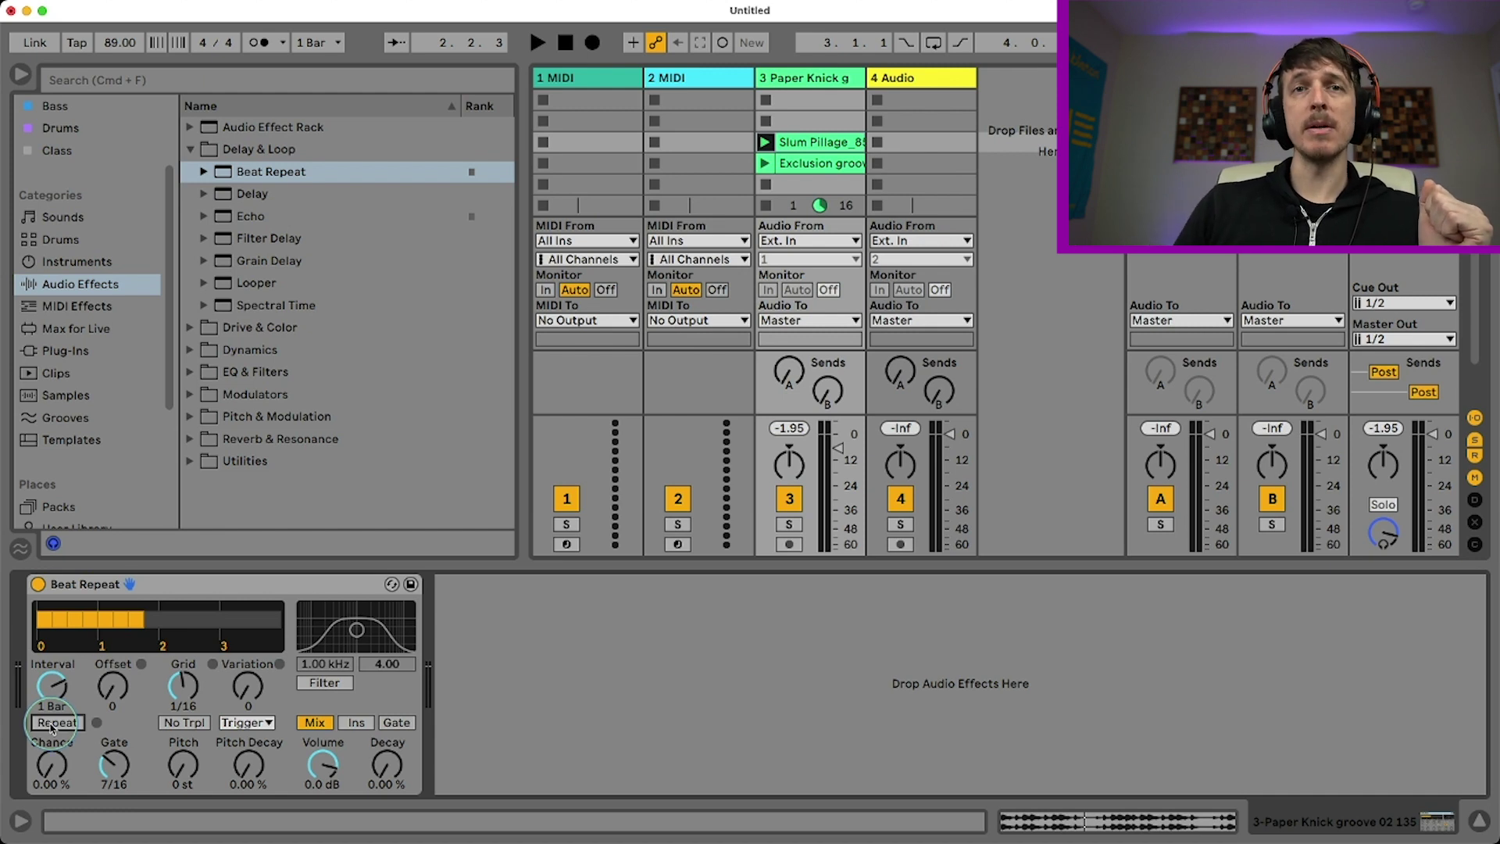
pyautogui.click(165, 586)
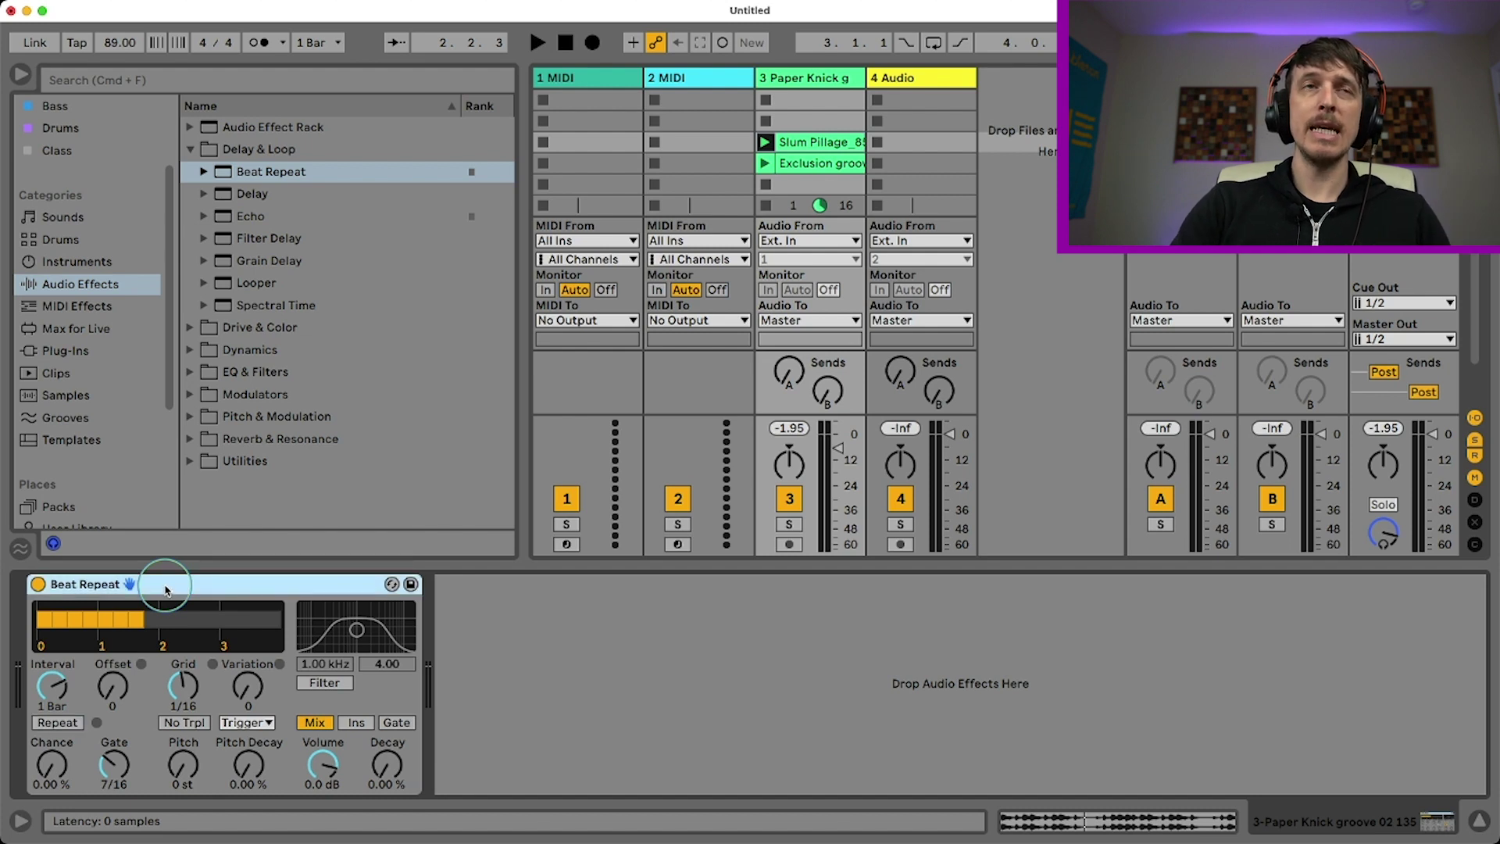
pyautogui.press('super+g')
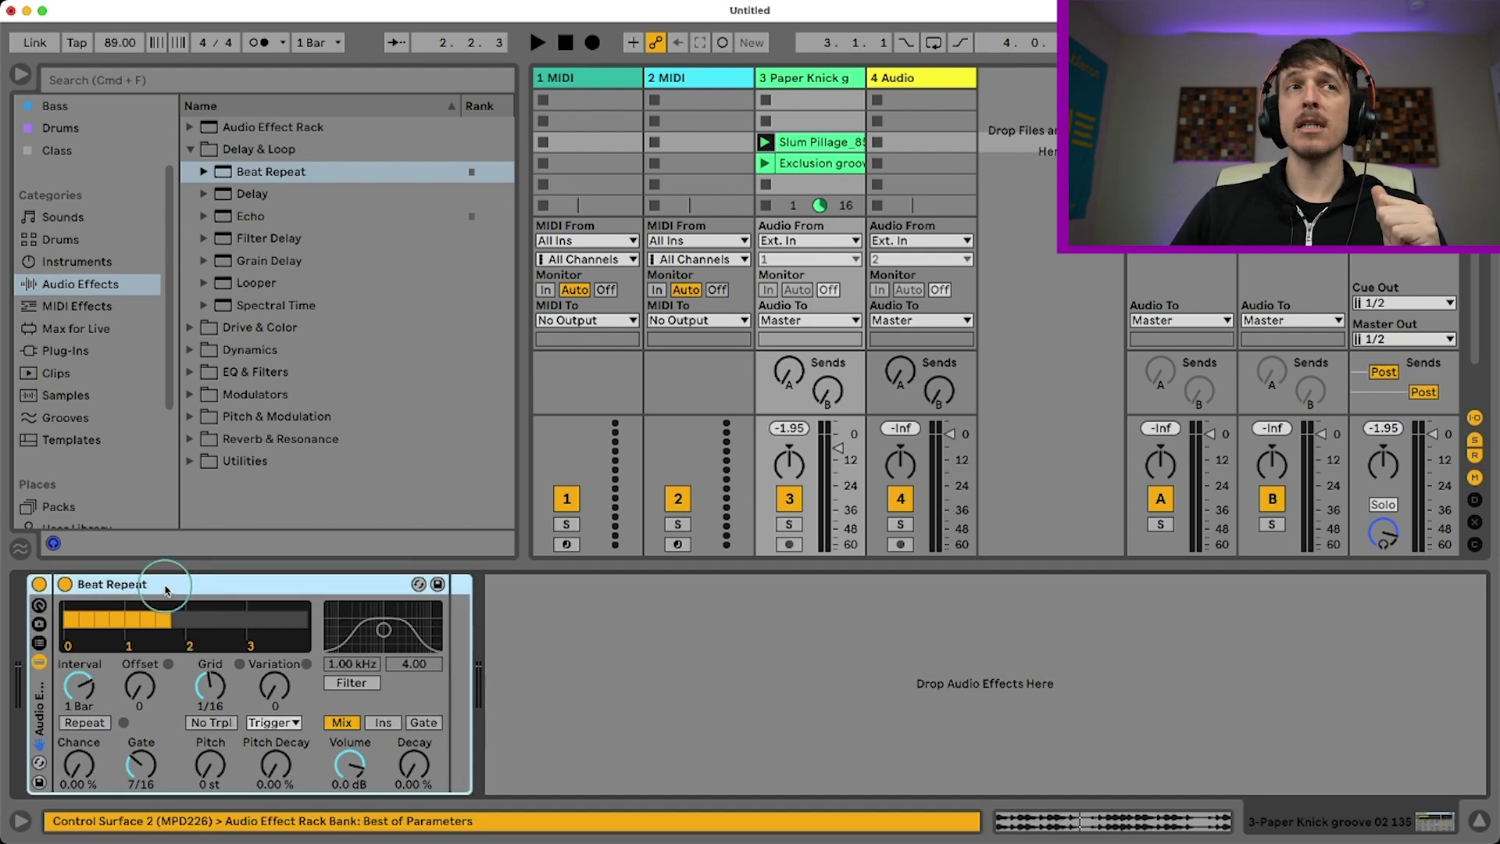
# Map Beat Repeat's Repeat switch to Macro 1 of the rack.
pyautogui.click(33, 698)
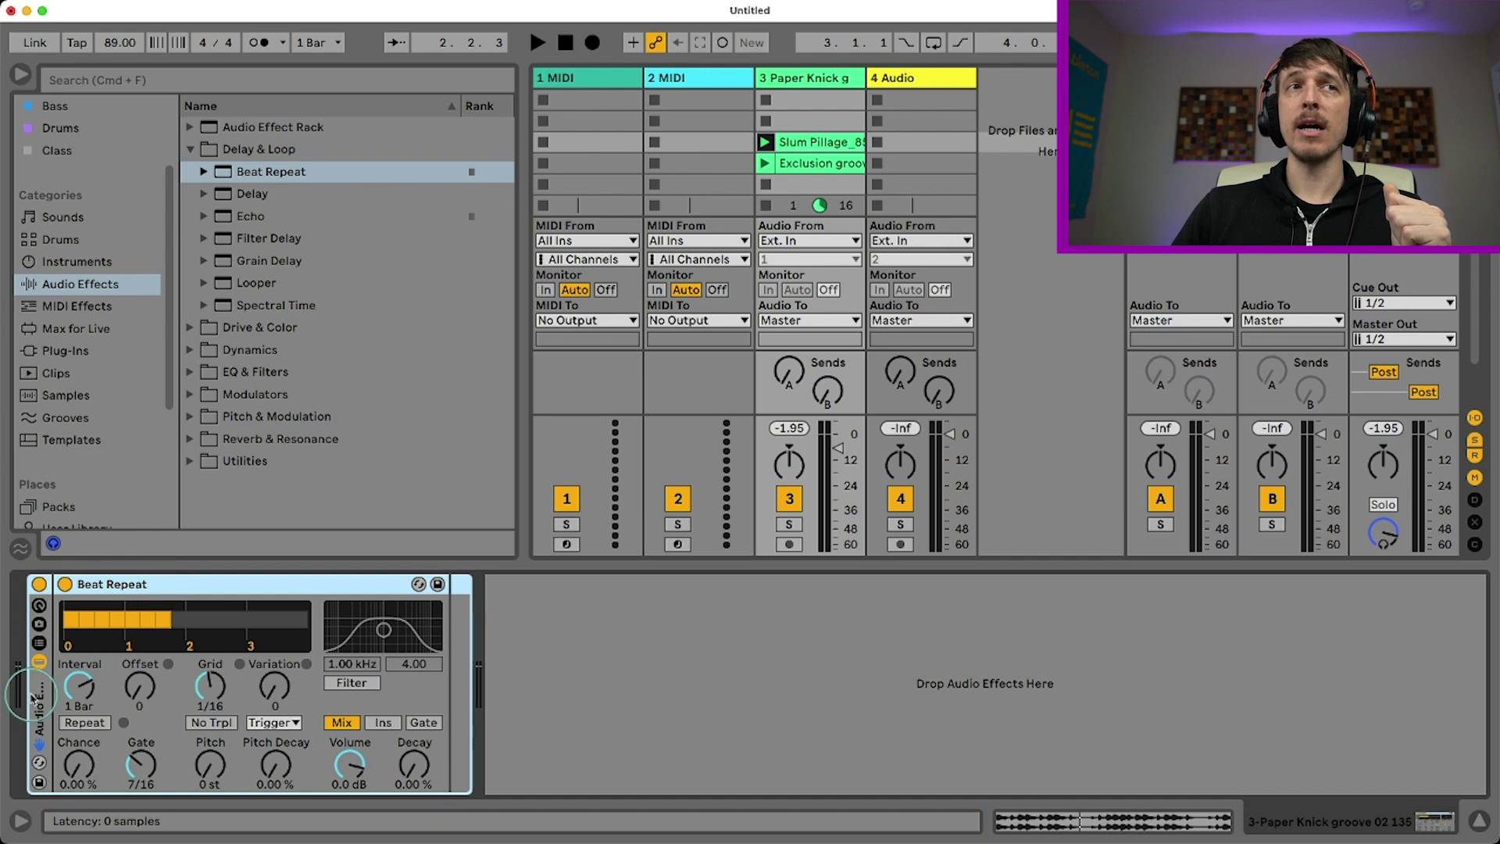
pyautogui.rightClick(79, 688)
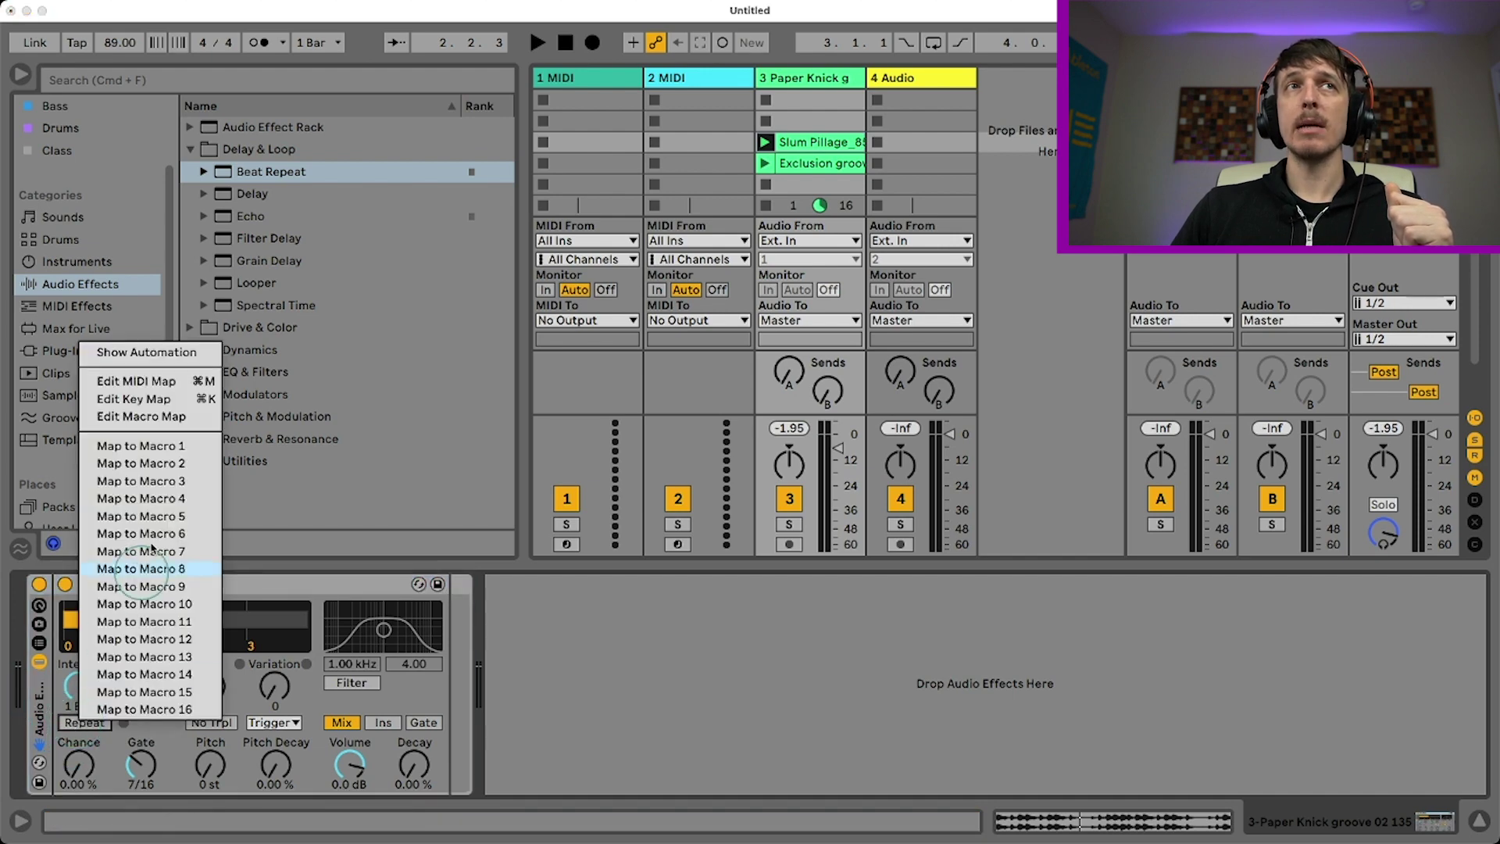
pyautogui.click(144, 446)
# Play the loop while turning the Repeat macro up and down to hear when the repeat engages.
pyautogui.moveTo(79, 673)
pyautogui.mouseDown()
pyautogui.moveTo(81, 659)
pyautogui.moveTo(76, 685)
pyautogui.moveTo(78, 671)
pyautogui.mouseUp()
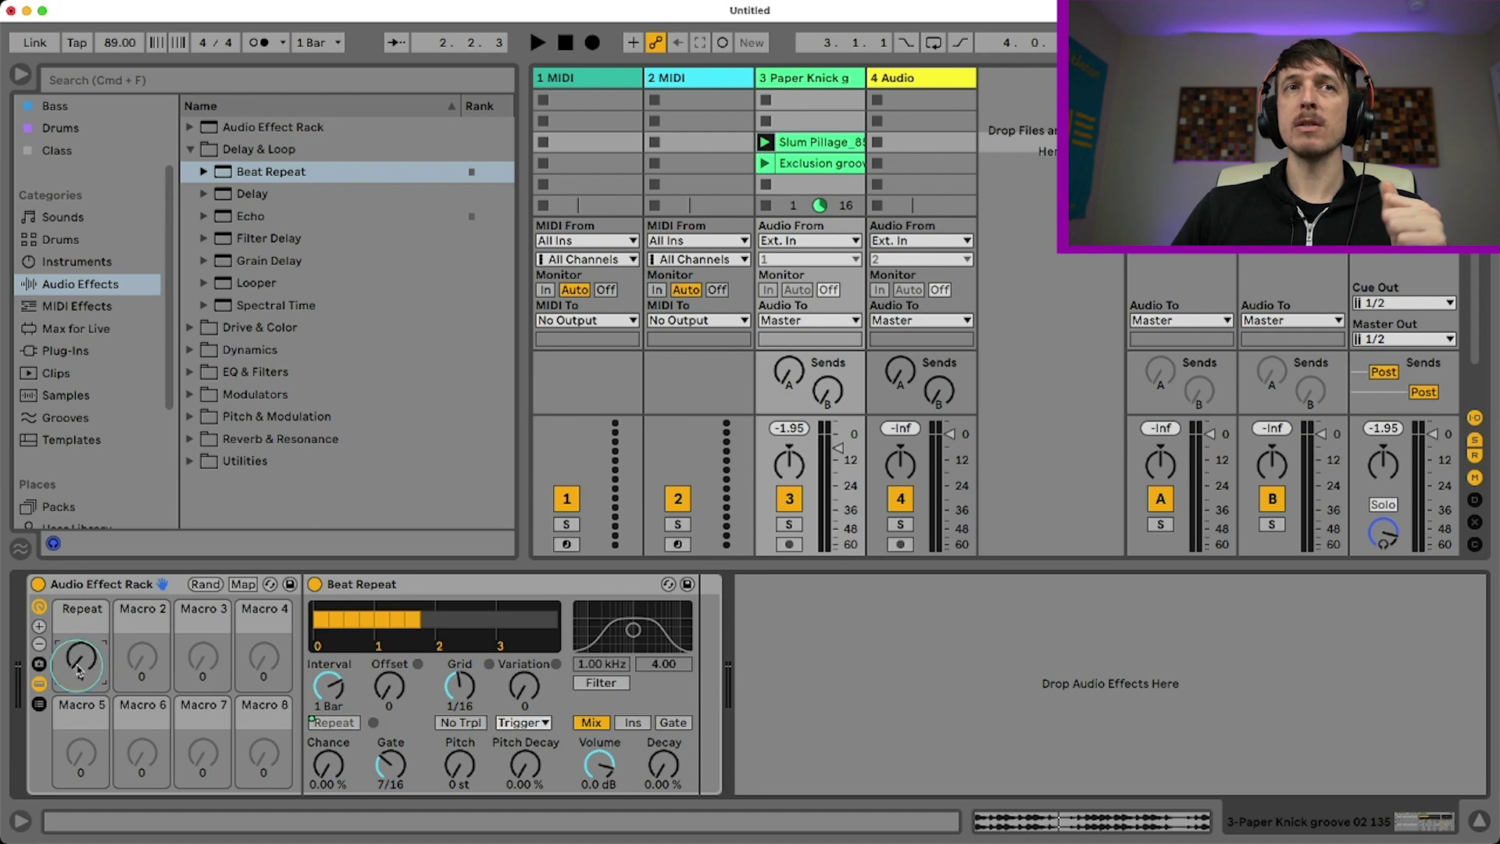
pyautogui.press('space')
pyautogui.moveTo(85, 664); pyautogui.dragTo(84, 666)
pyautogui.press('space')
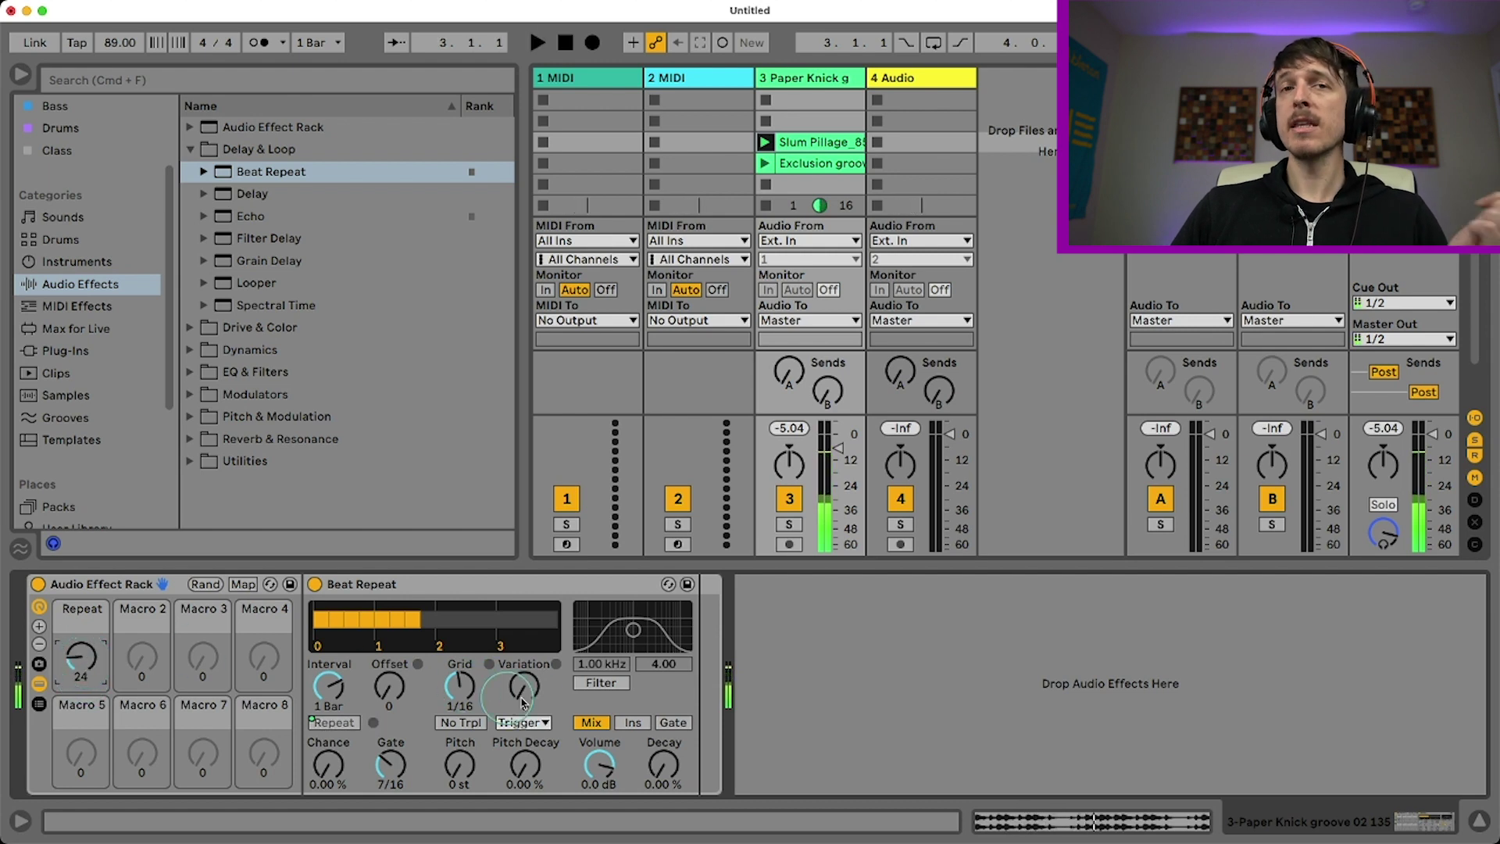
# Switch Beat Repeat's output mode from Mix to Insert and audition the Repeat macro during playback.
pyautogui.click(631, 723)
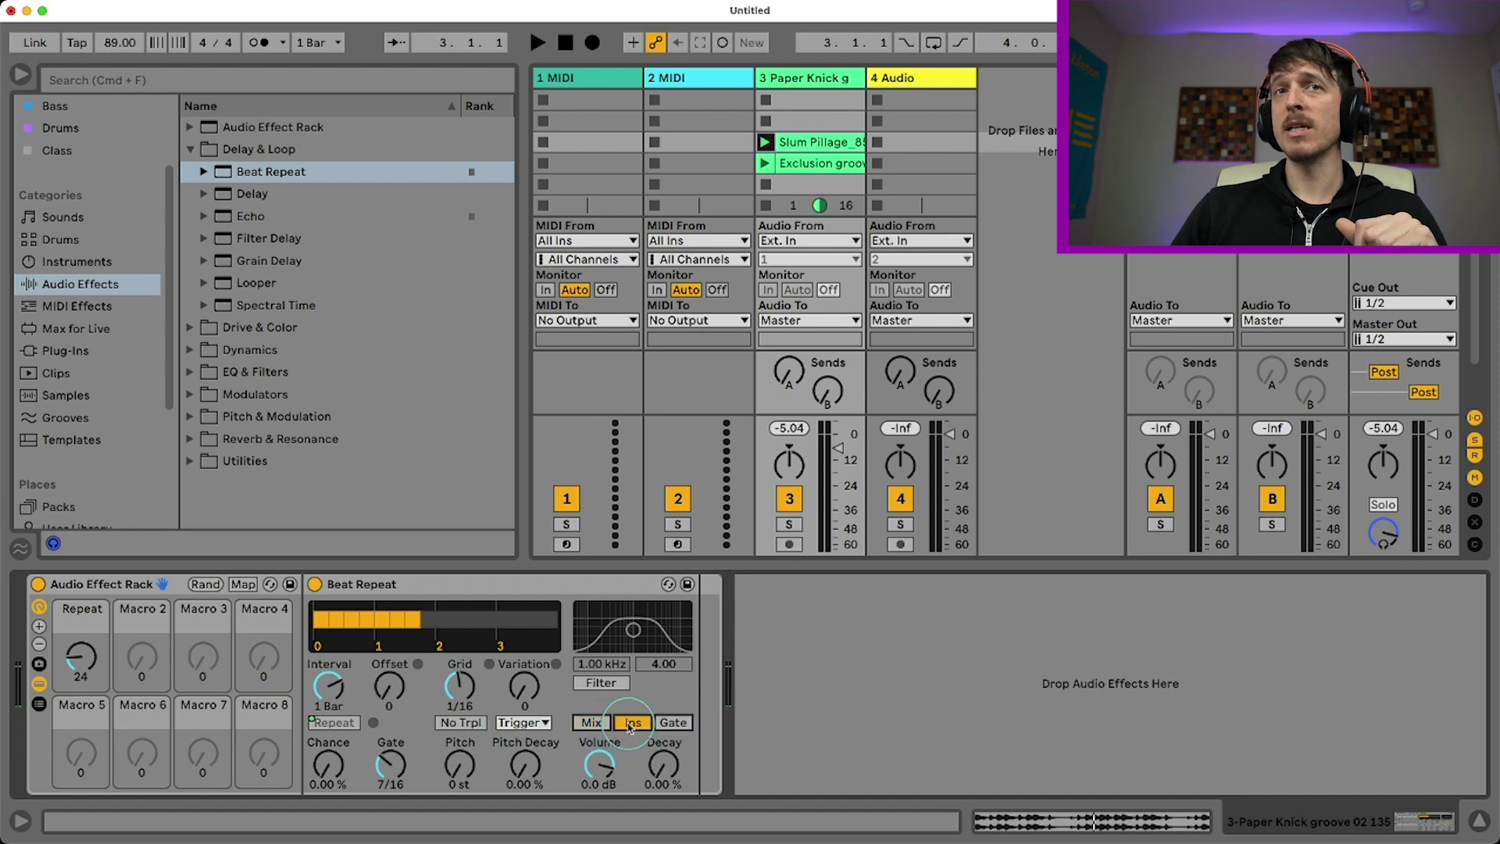
pyautogui.click(595, 725)
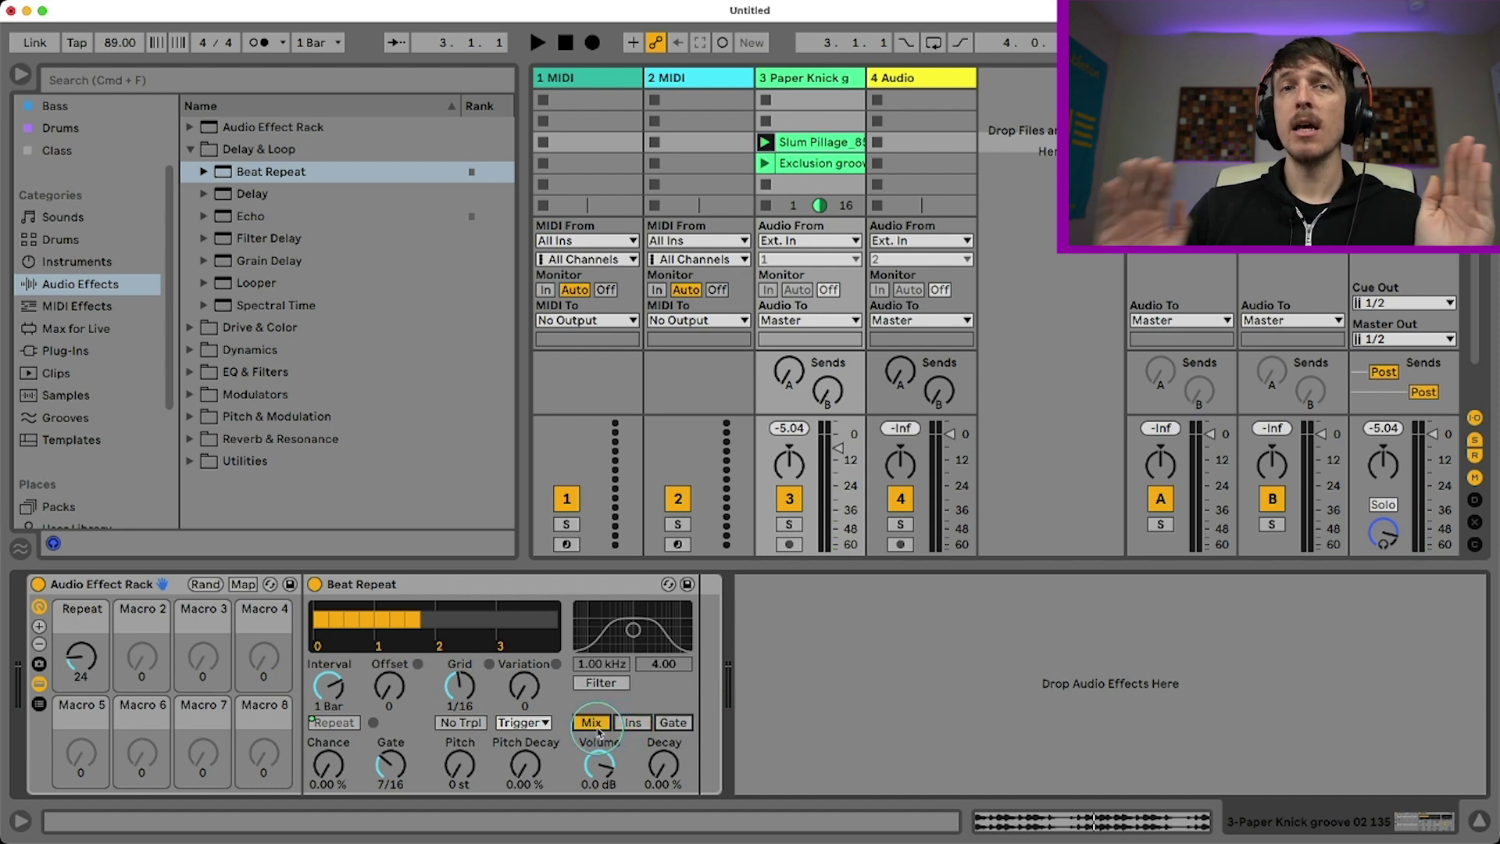
pyautogui.click(631, 723)
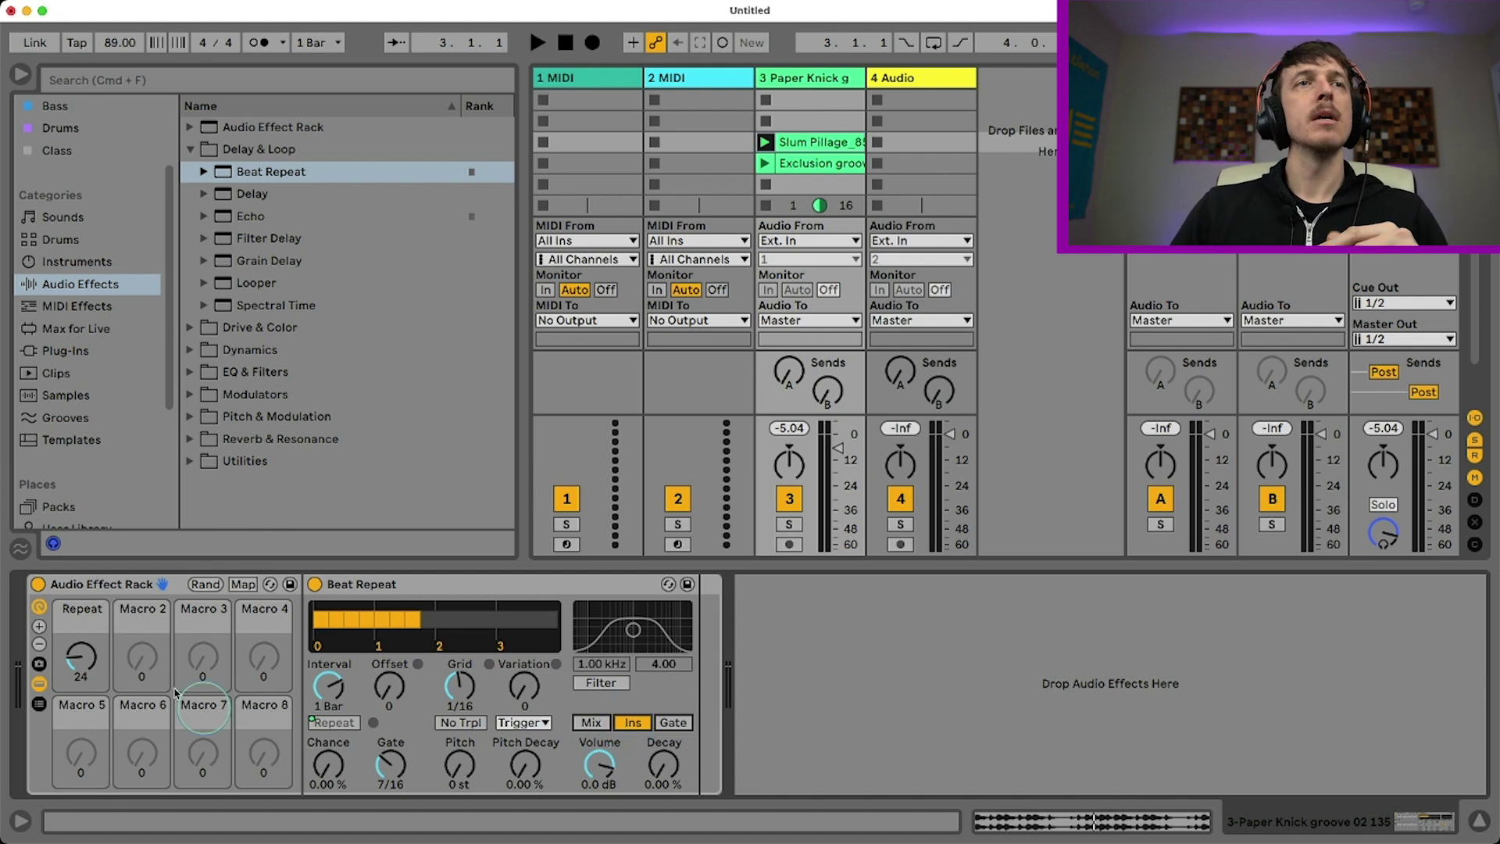
pyautogui.moveTo(81, 659)
pyautogui.mouseDown()
pyautogui.moveTo(81, 617)
pyautogui.moveTo(84, 687)
pyautogui.mouseUp()
pyautogui.press('space')
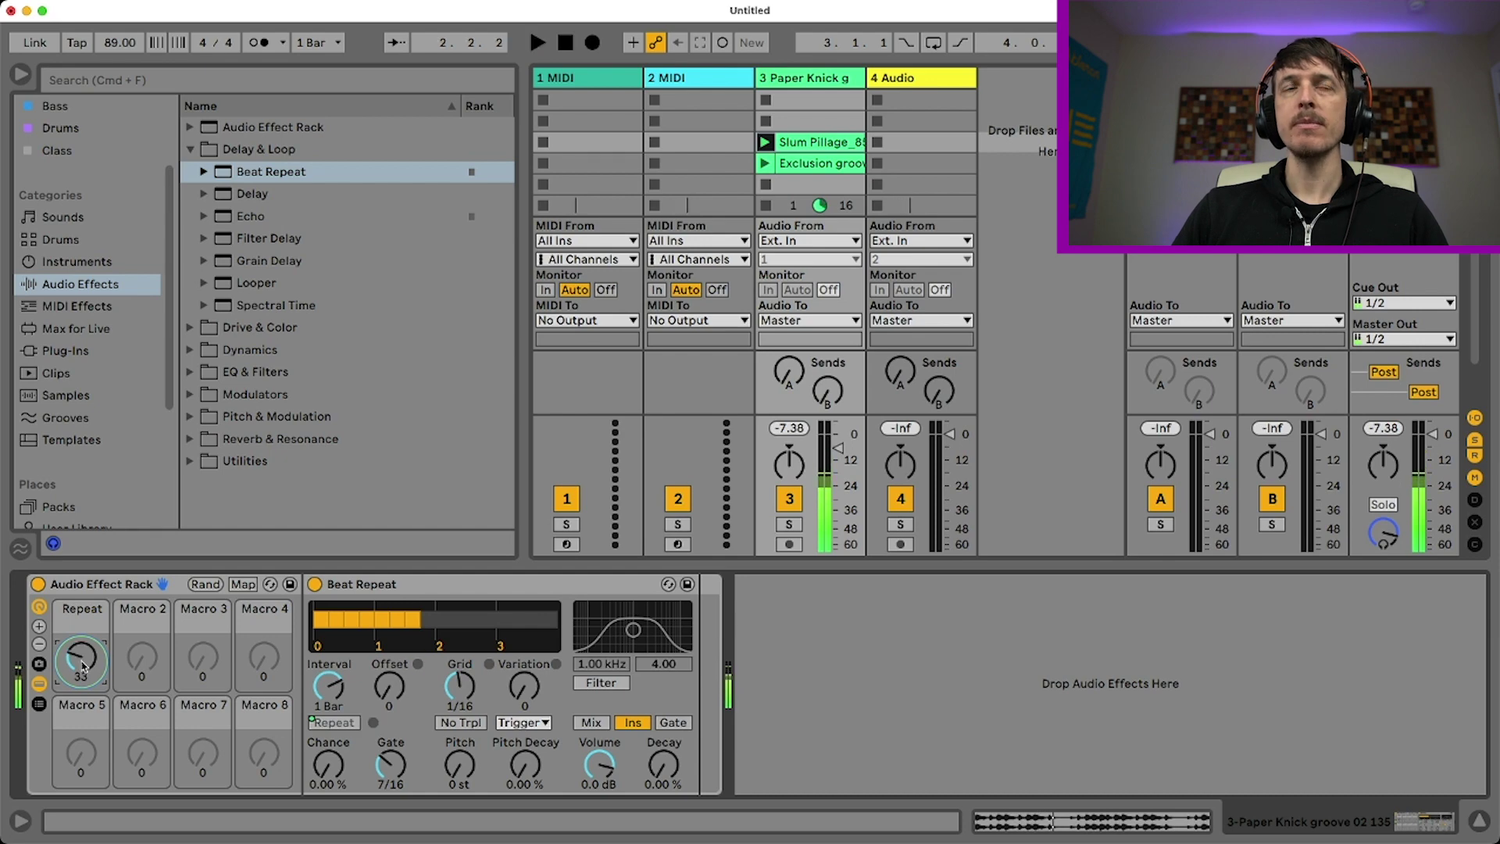
# Set the minimum of the Repeat macro mapping to 5.
pyautogui.click(243, 586)
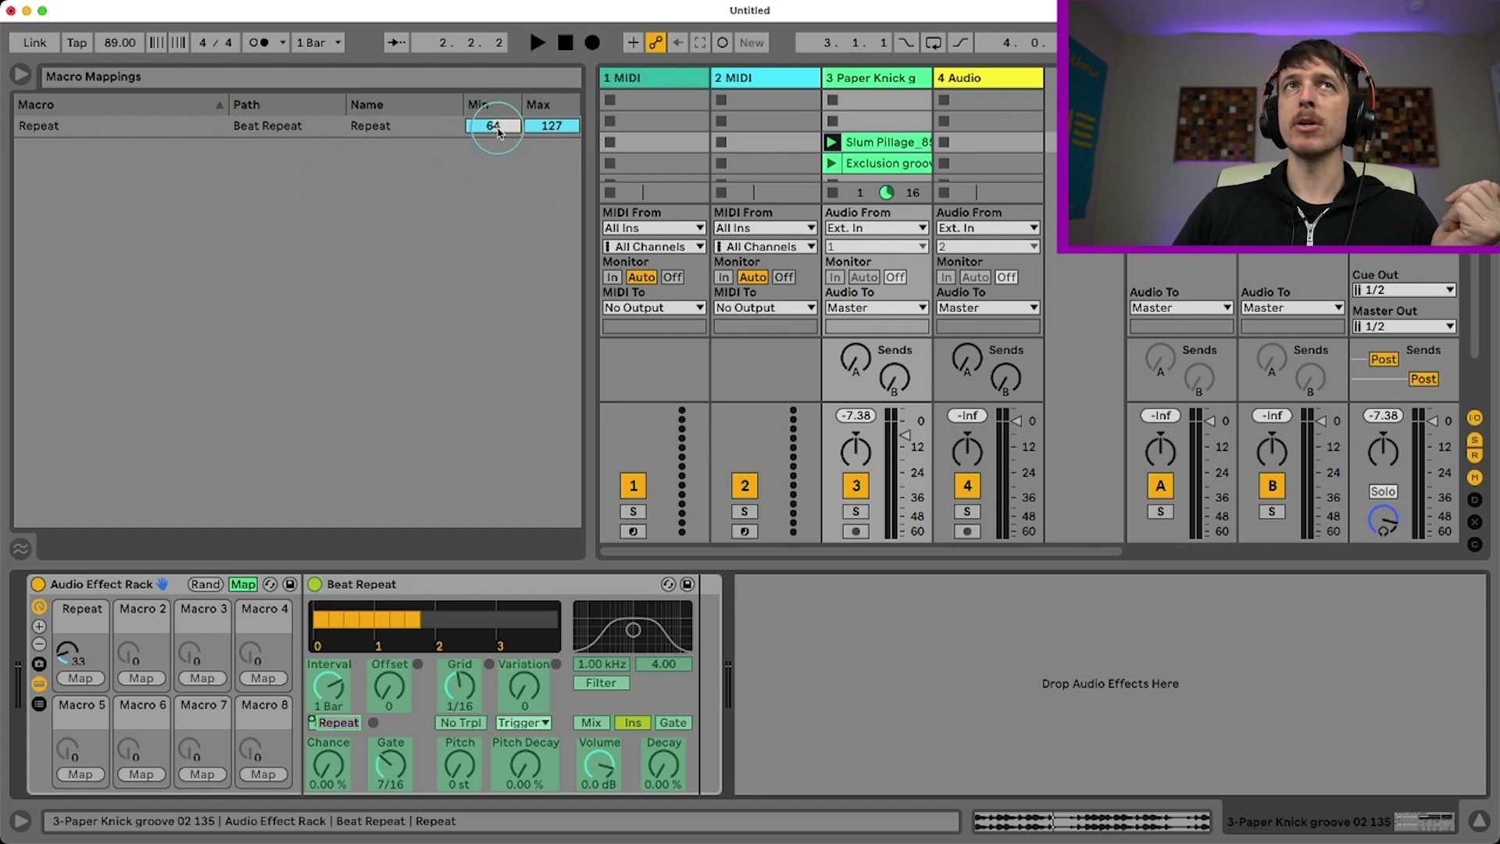
pyautogui.click(495, 128)
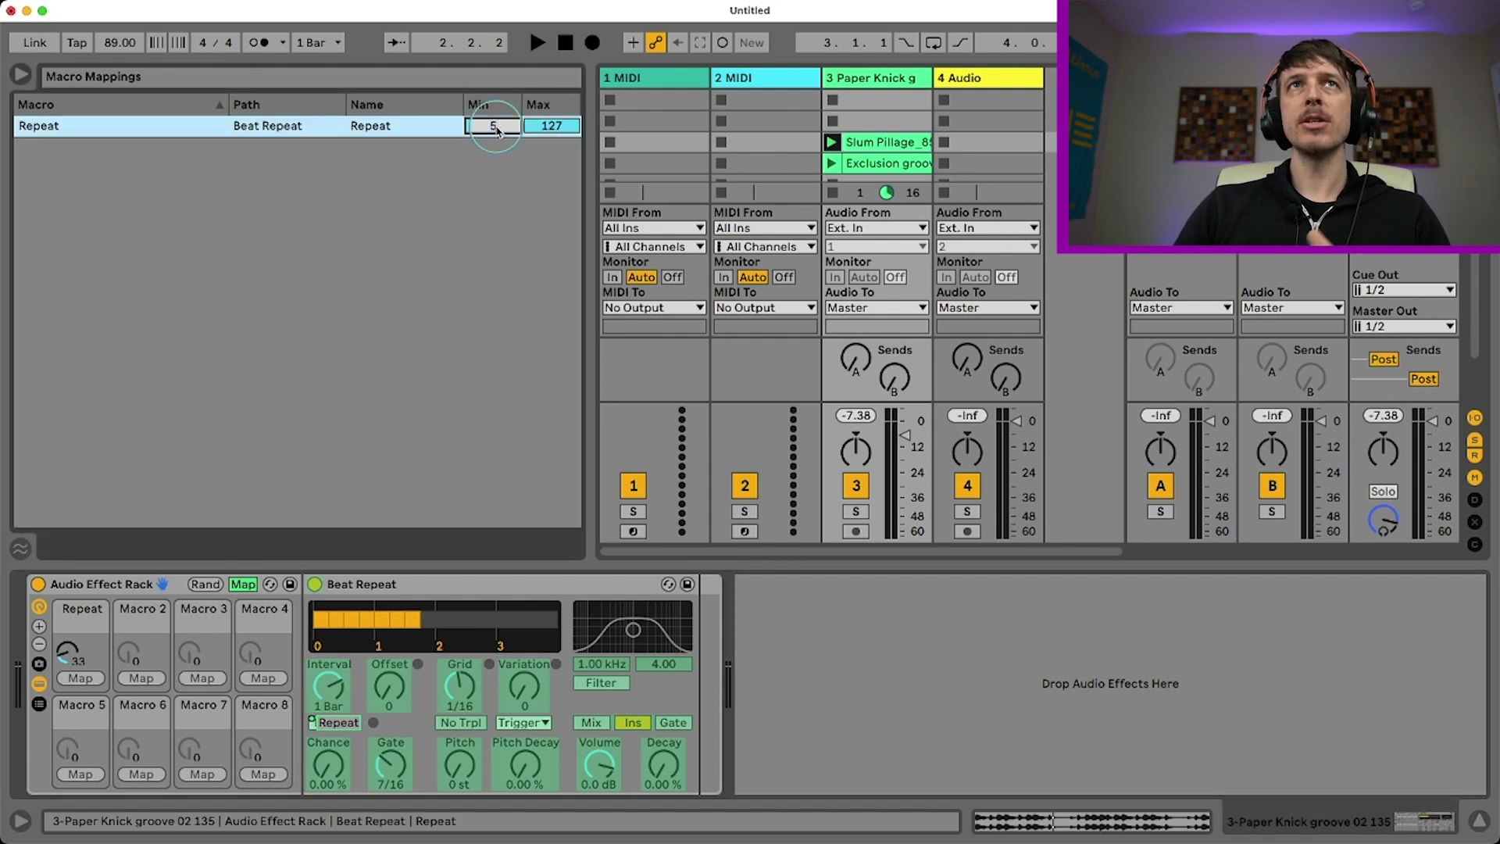
pyautogui.click(244, 585)
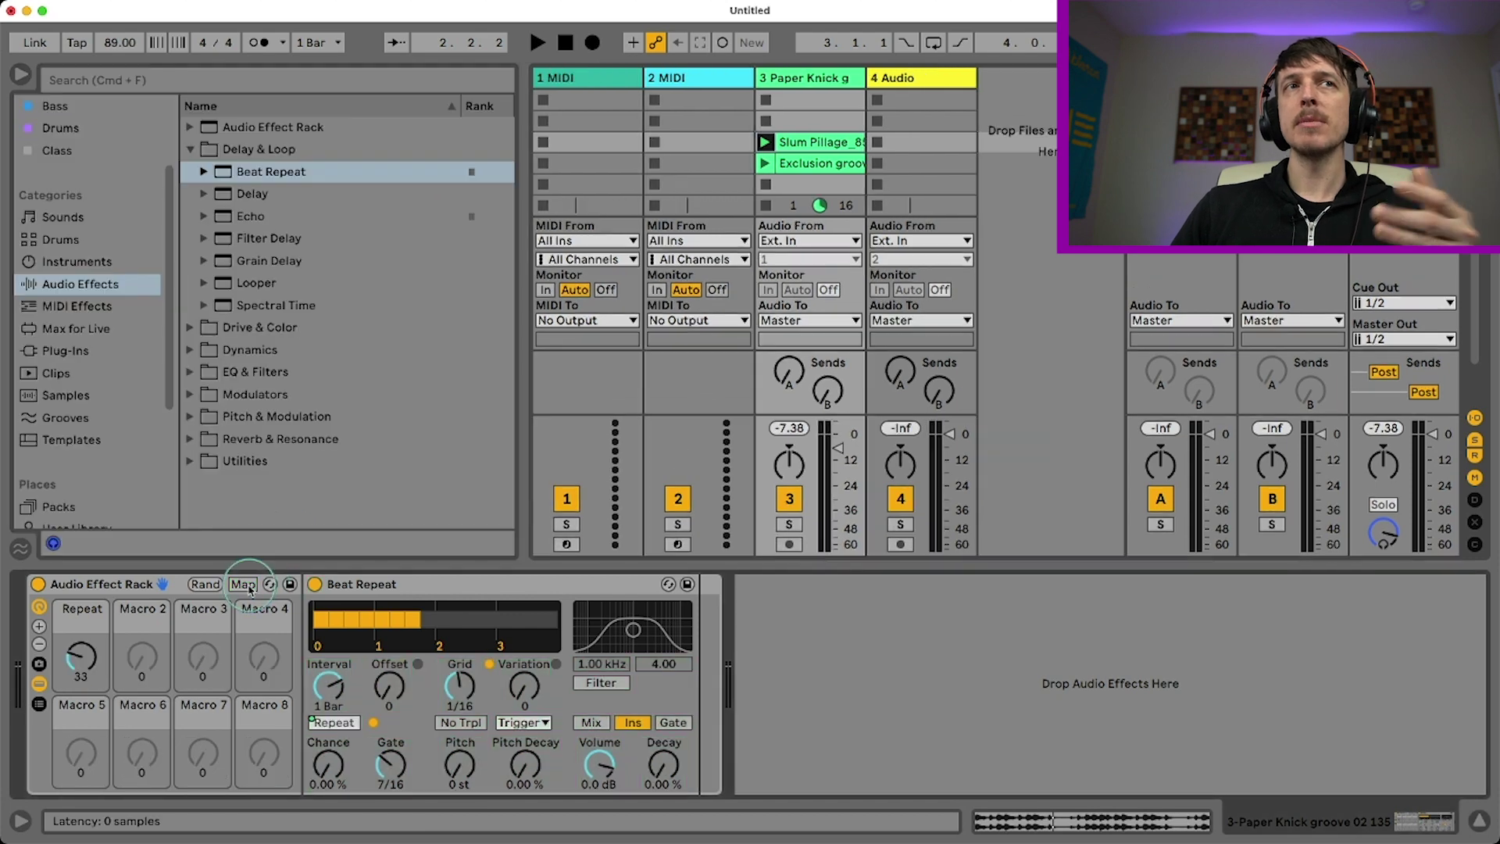
# Test the Repeat macro's new range during playback and return the macro to 0.
pyautogui.moveTo(83, 658); pyautogui.dragTo(83, 692)
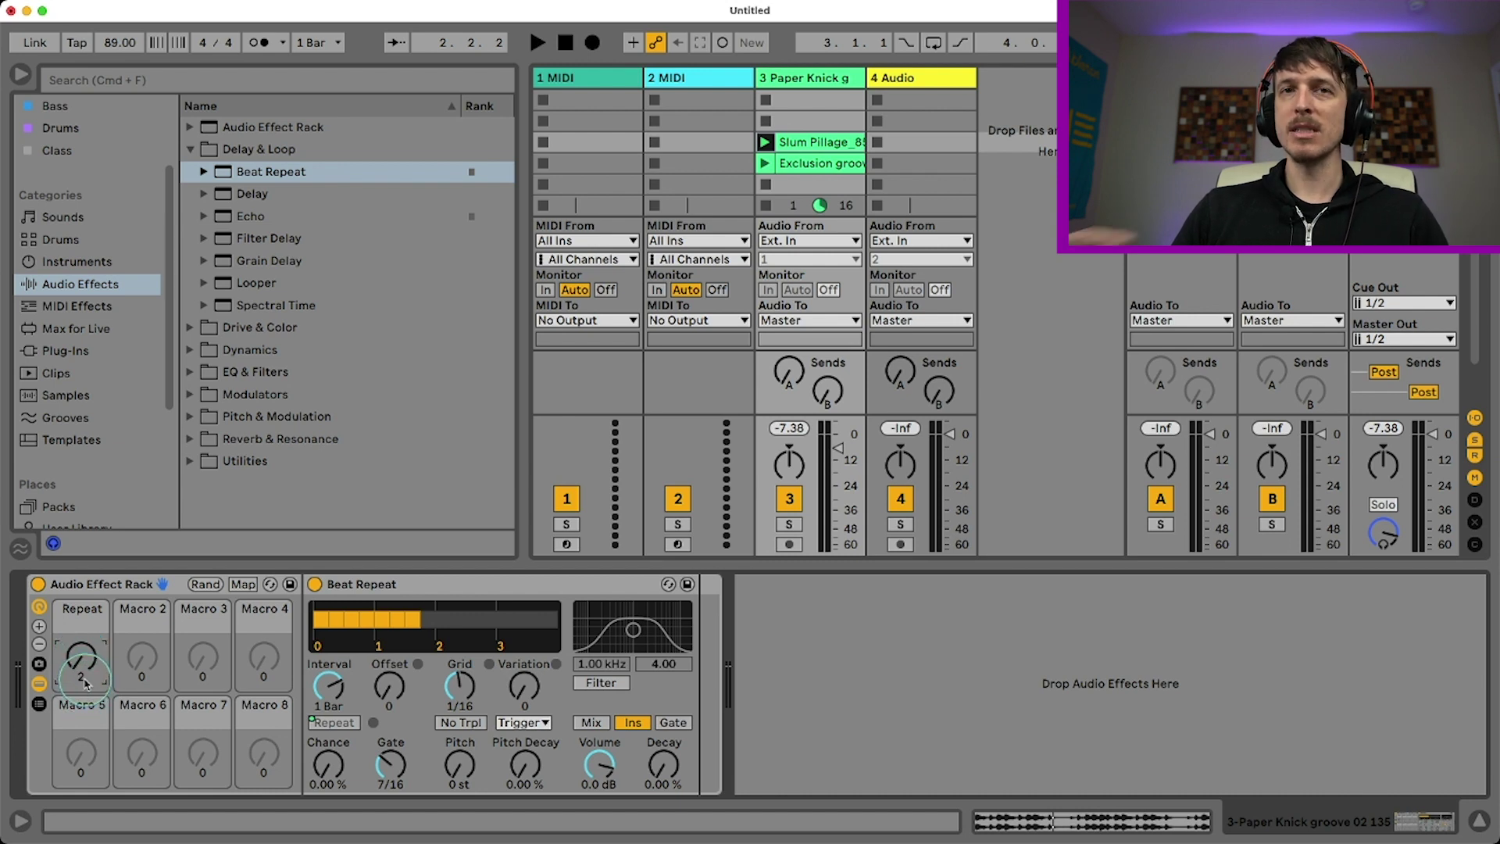
pyautogui.moveTo(86, 665); pyautogui.dragTo(88, 670)
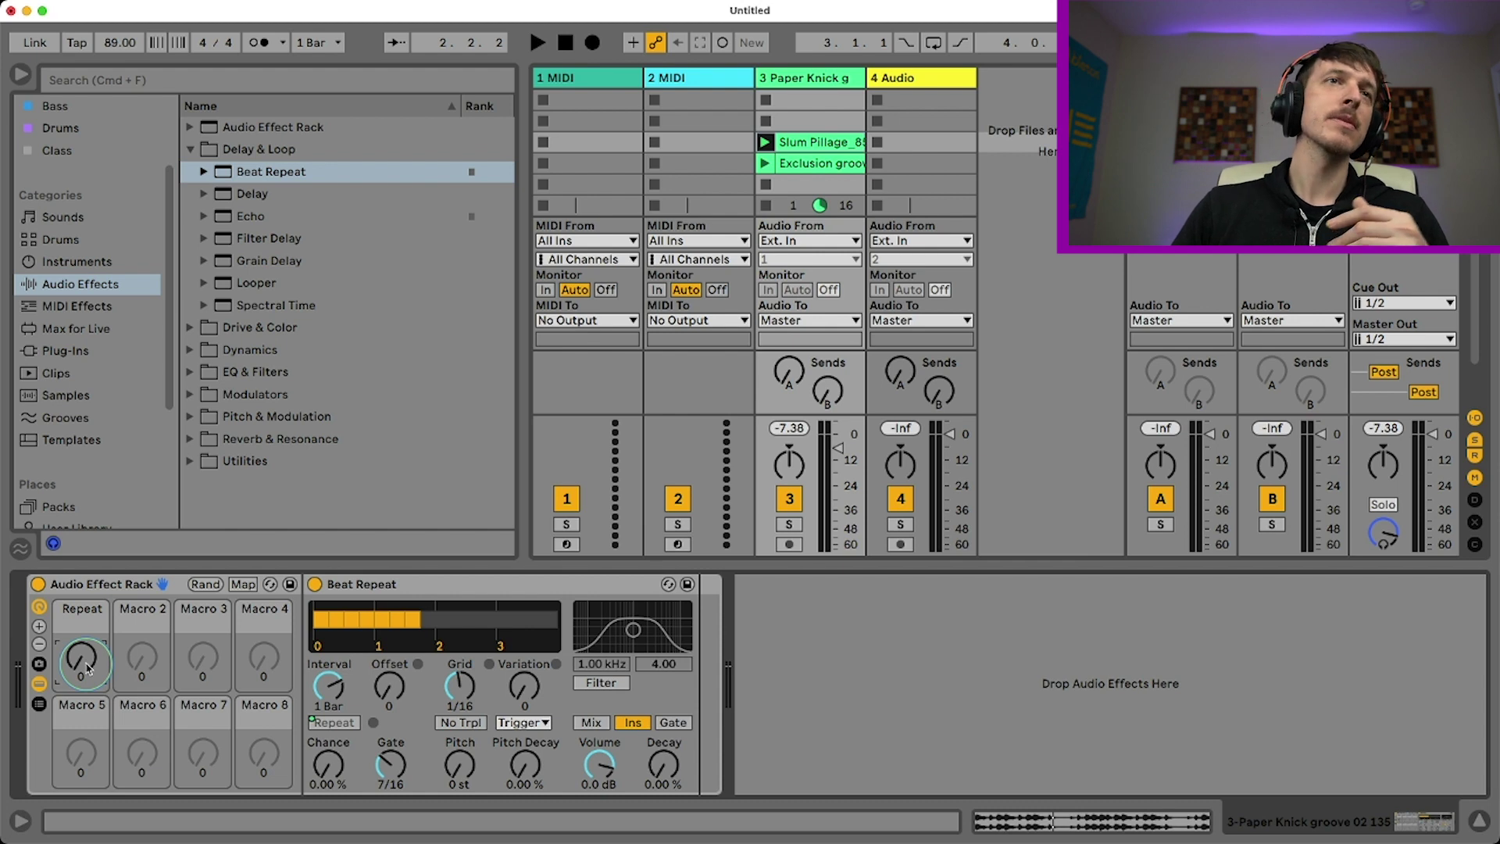
pyautogui.press('space')
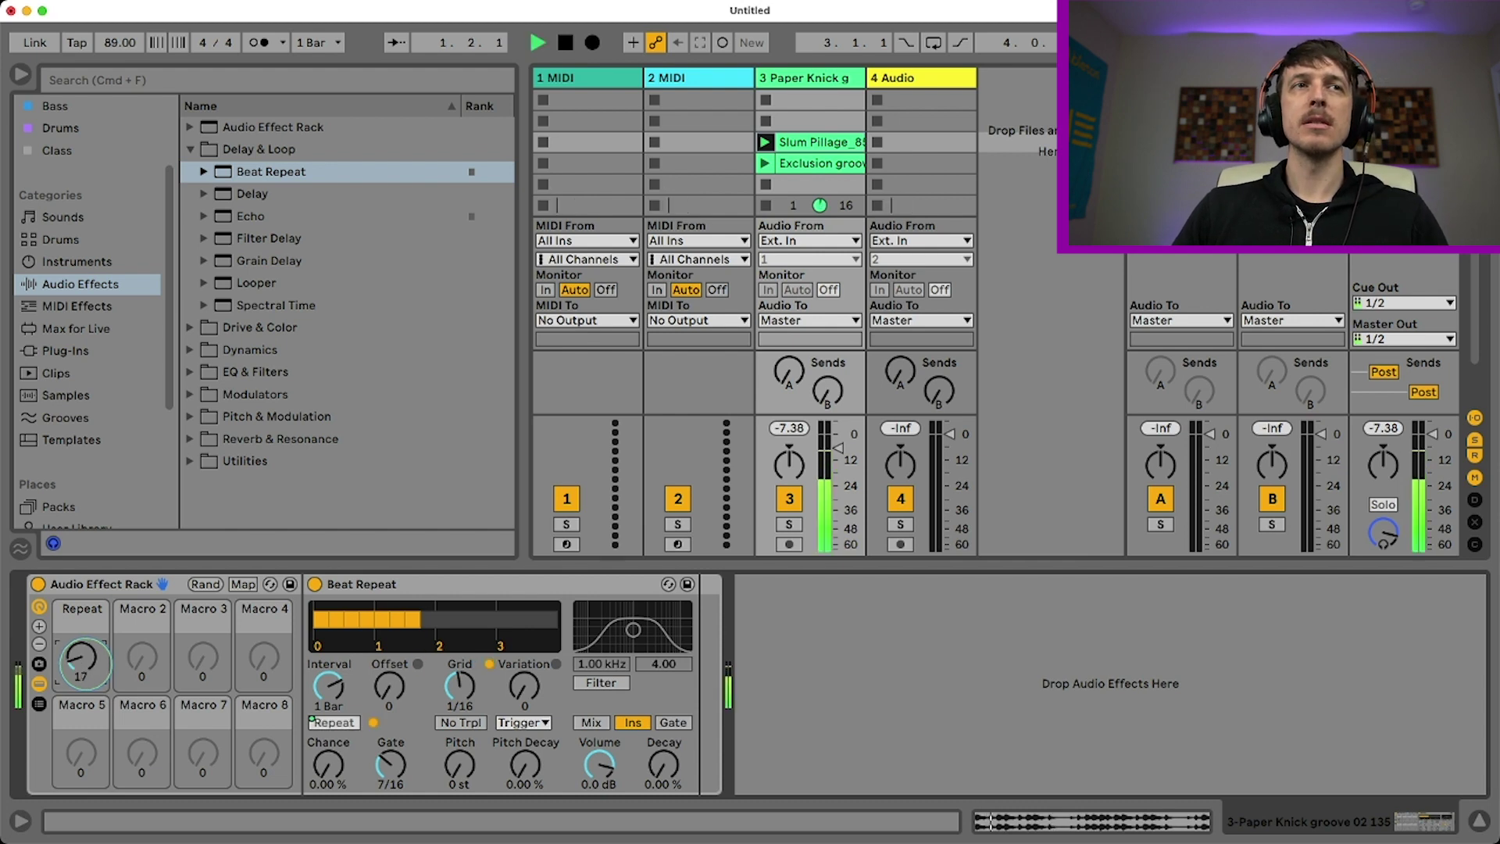
pyautogui.press('space')
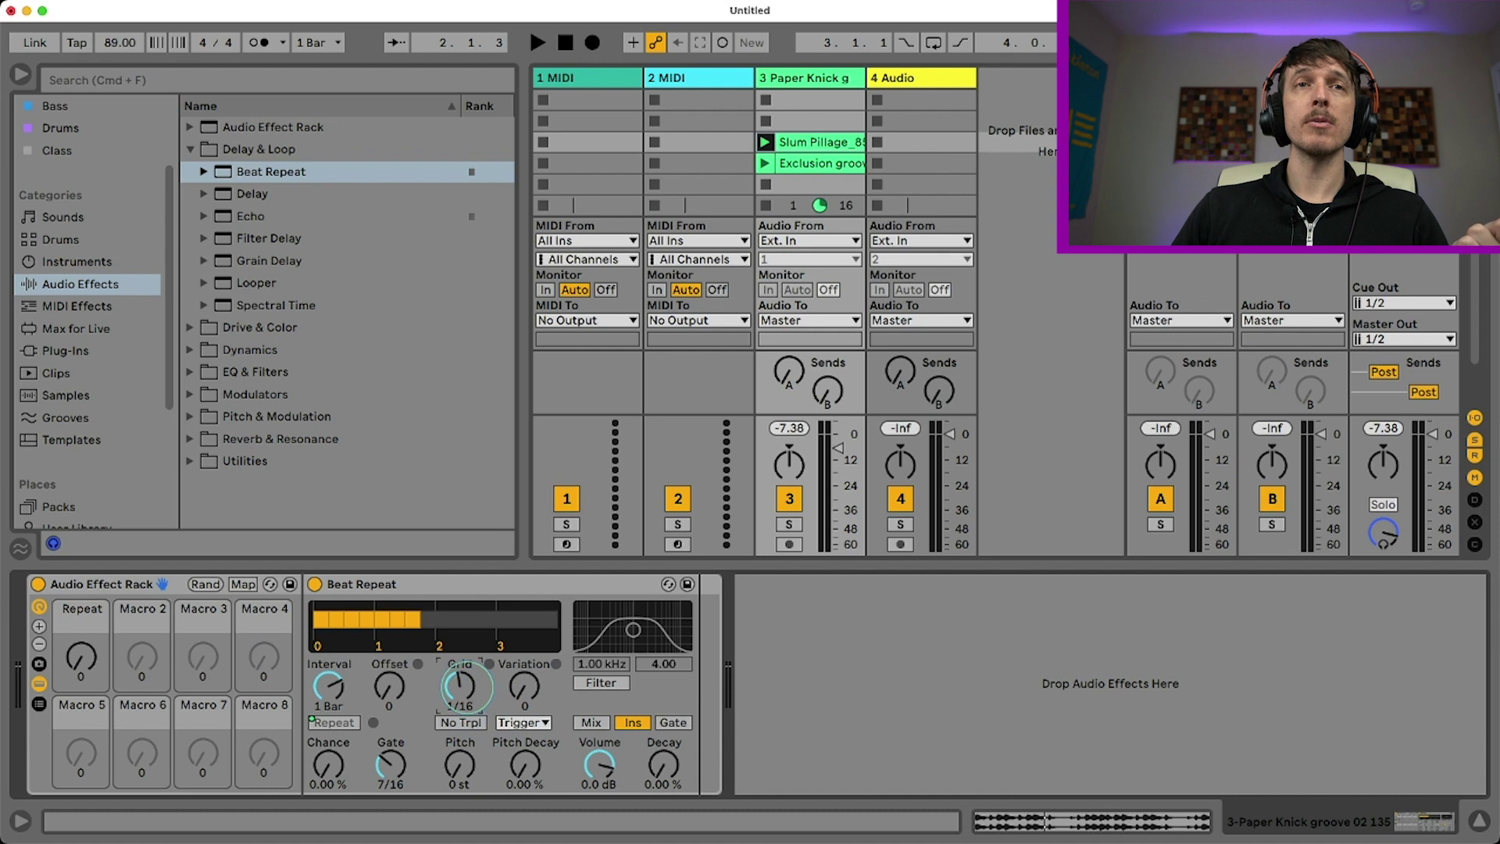
# Map Beat Repeat's Grid parameter to the same macro as the Repeat switch.
pyautogui.rightClick(471, 692)
pyautogui.click(468, 693)
pyautogui.rightClick(469, 696)
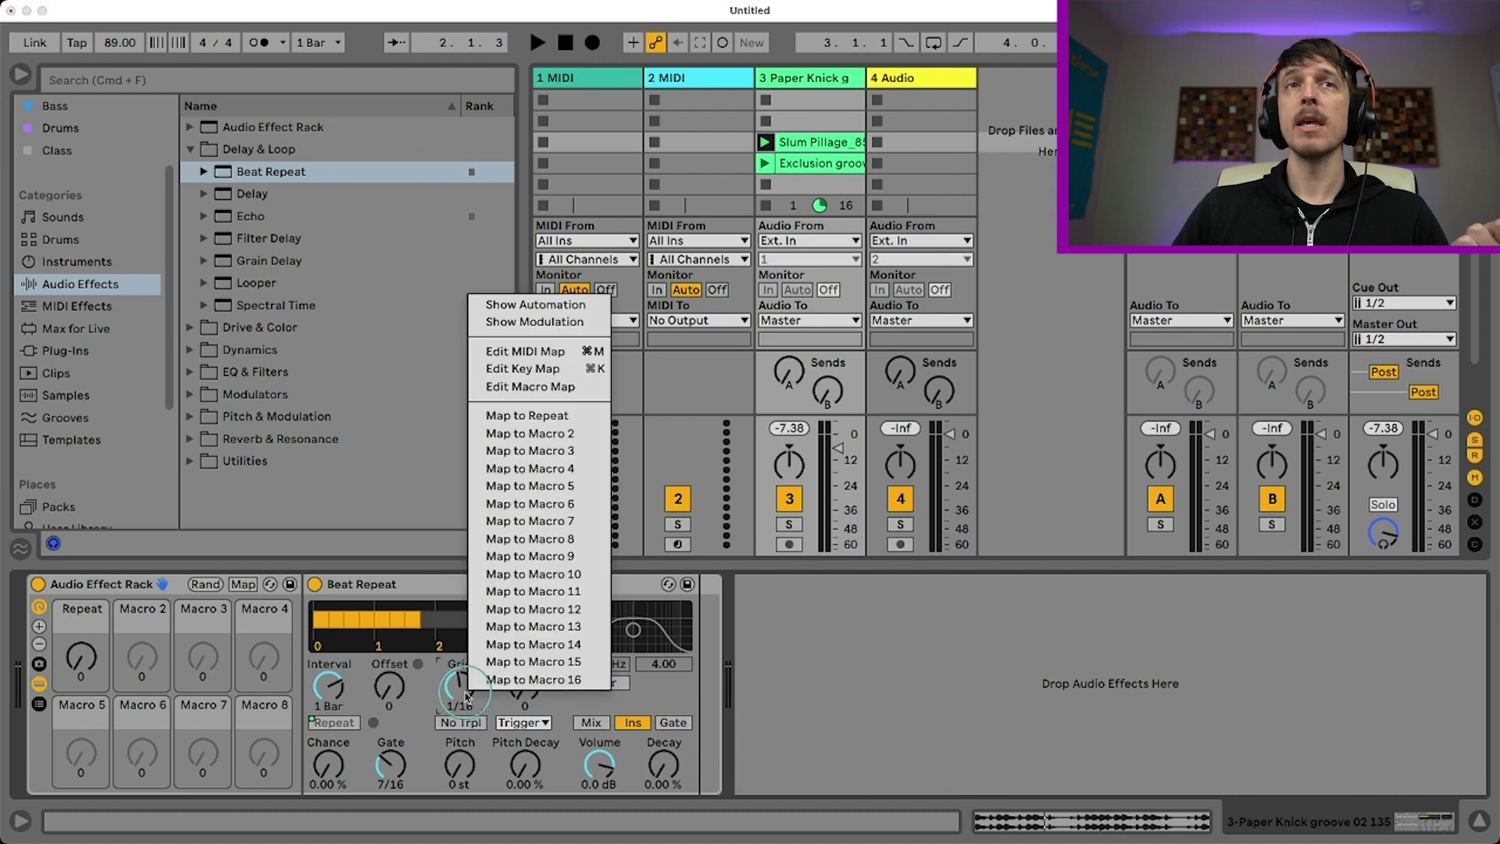
pyautogui.click(551, 418)
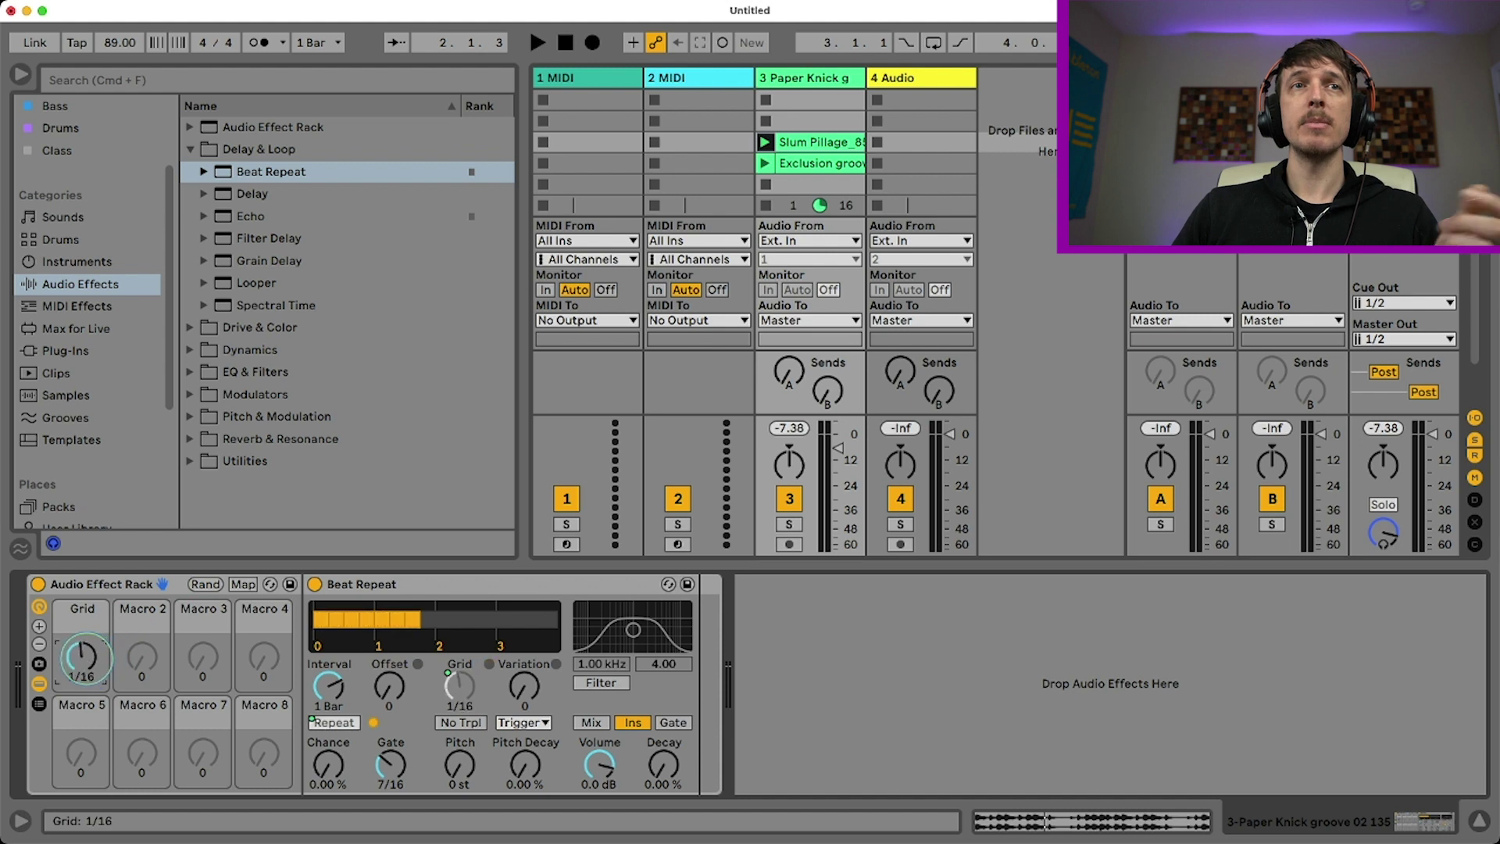
# Sweep the combined Grid and Repeat macro with the loop playing, stop playback, and return the macro to its minimum.
pyautogui.press('space')
pyautogui.moveTo(83, 659)
pyautogui.mouseDown()
pyautogui.moveTo(83, 644)
pyautogui.moveTo(86, 669)
pyautogui.mouseUp()
pyautogui.press('space')
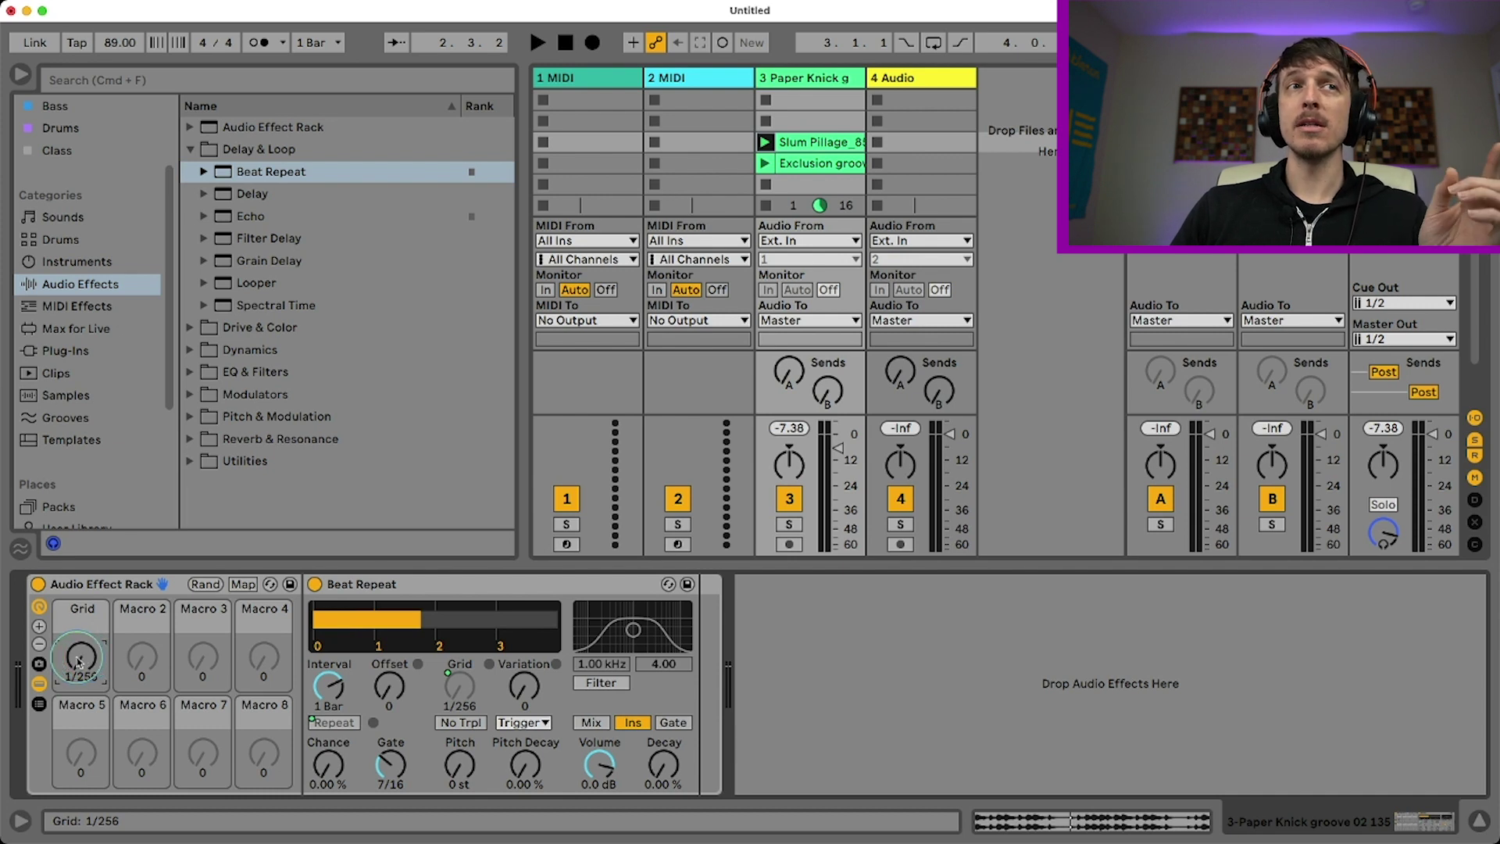
pyautogui.moveTo(81, 659)
pyautogui.mouseDown()
pyautogui.moveTo(81, 634)
pyautogui.moveTo(81, 647)
pyautogui.mouseUp()
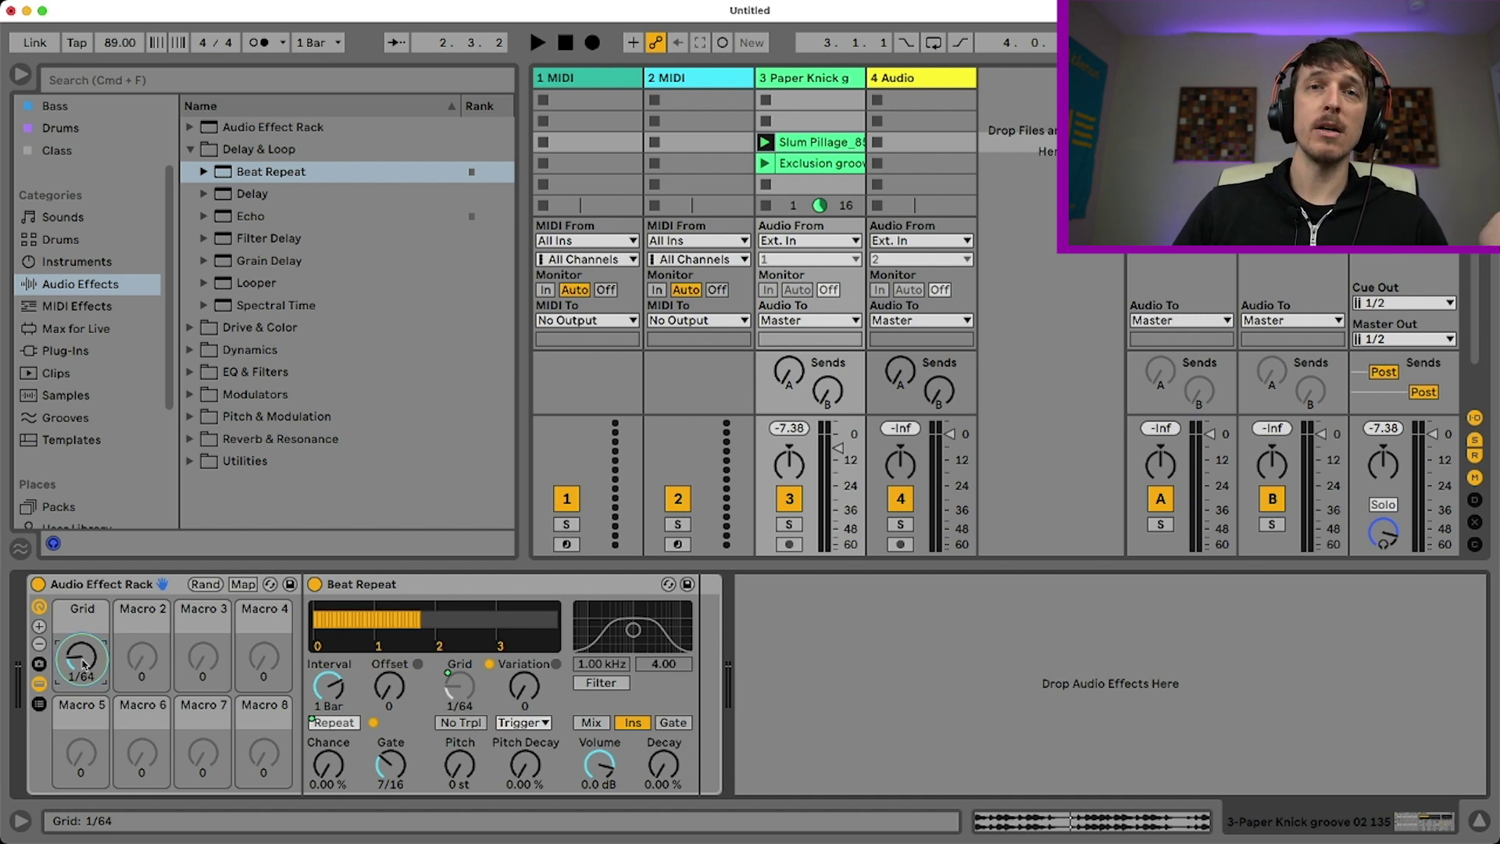
pyautogui.moveTo(81, 647); pyautogui.dragTo(81, 657)
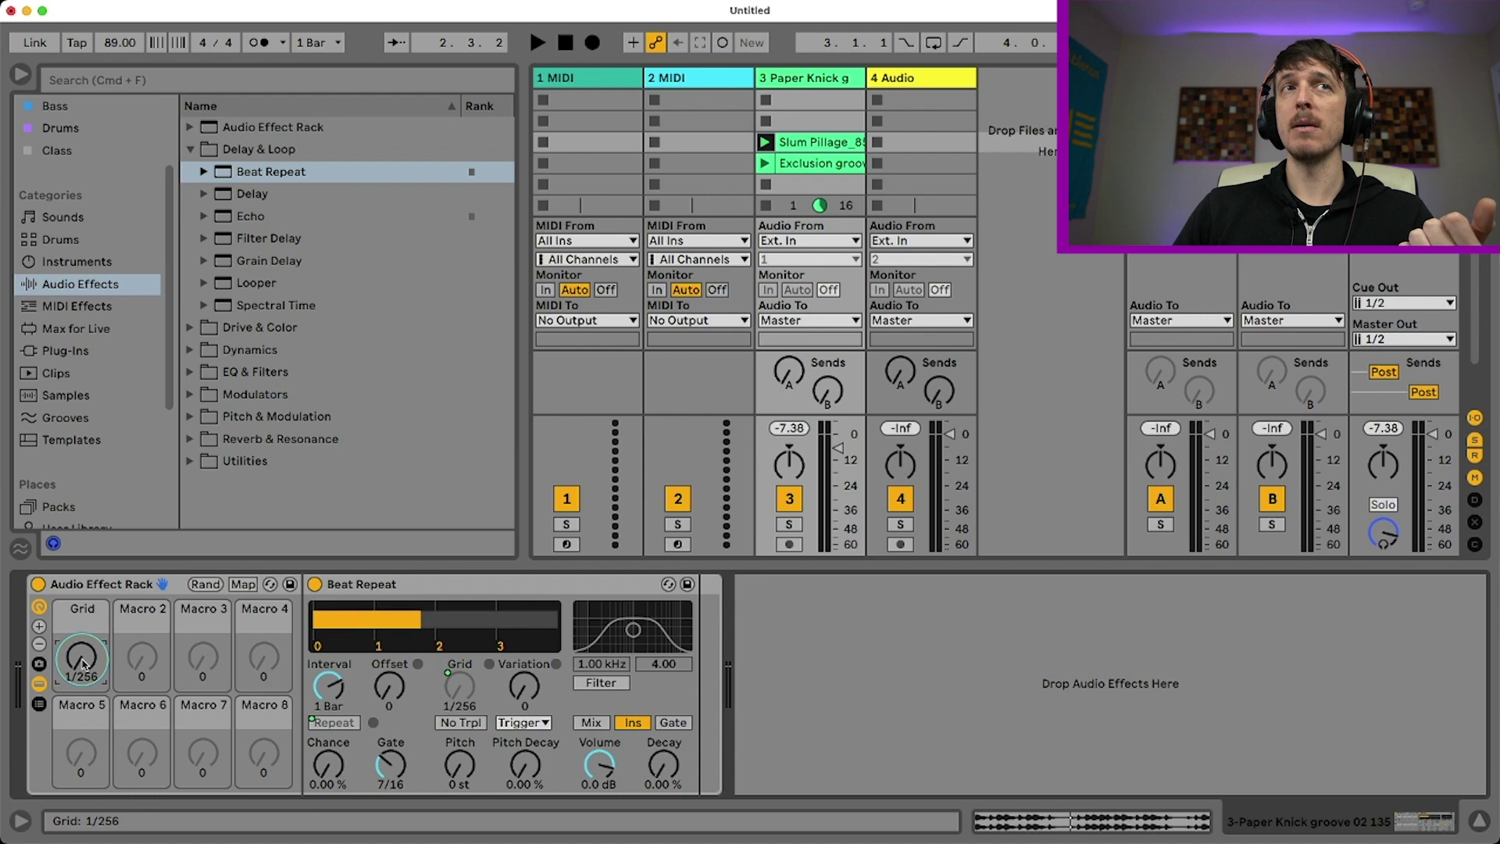
# Invert the range of the Grid macro mapping so it runs from 1 Bar to 1/256.
pyautogui.click(237, 589)
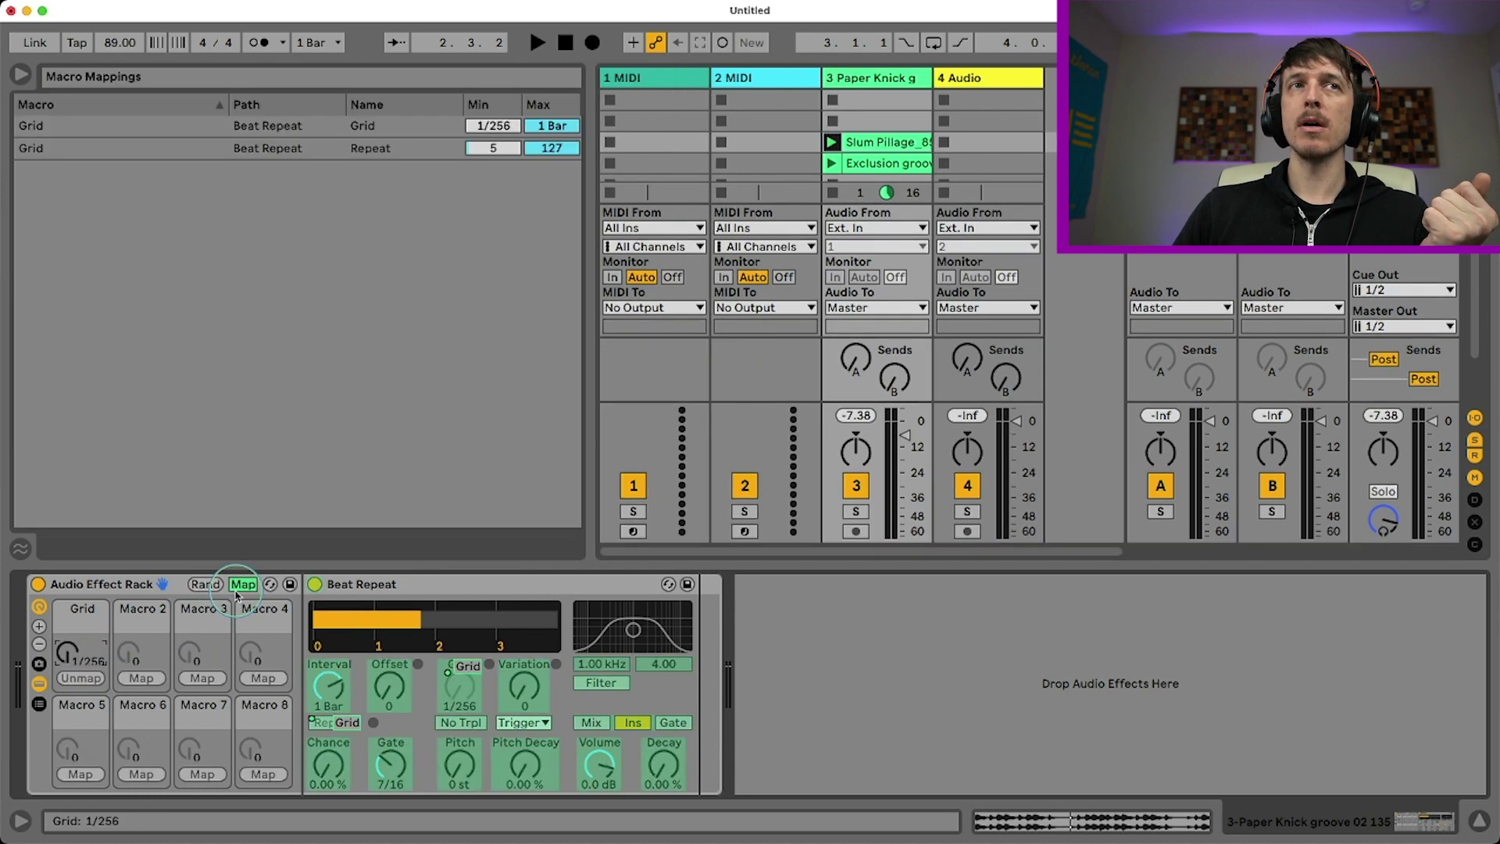
pyautogui.click(436, 127)
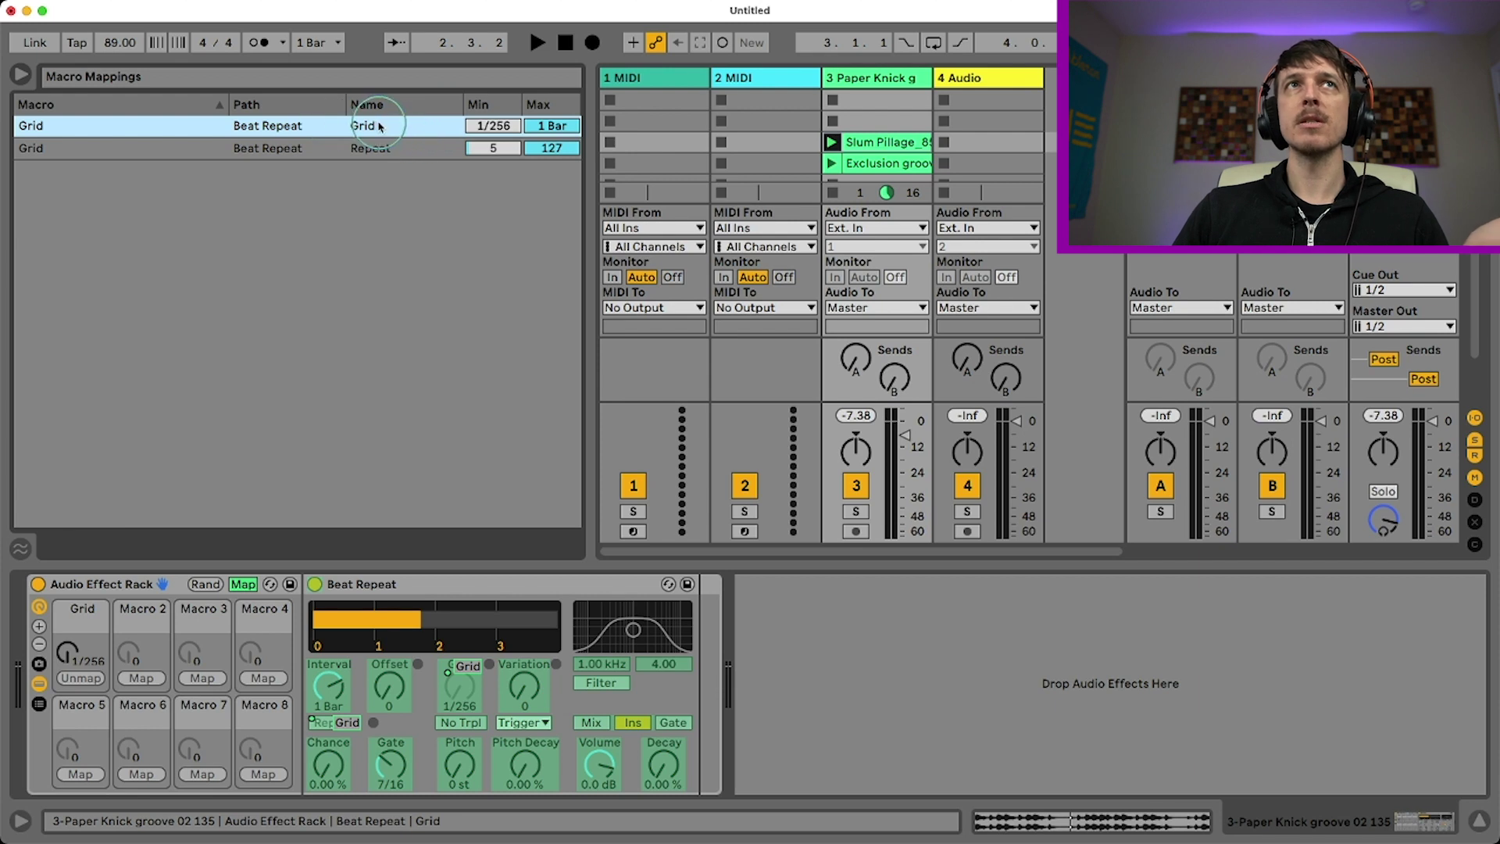
pyautogui.rightClick(395, 129)
pyautogui.click(412, 137)
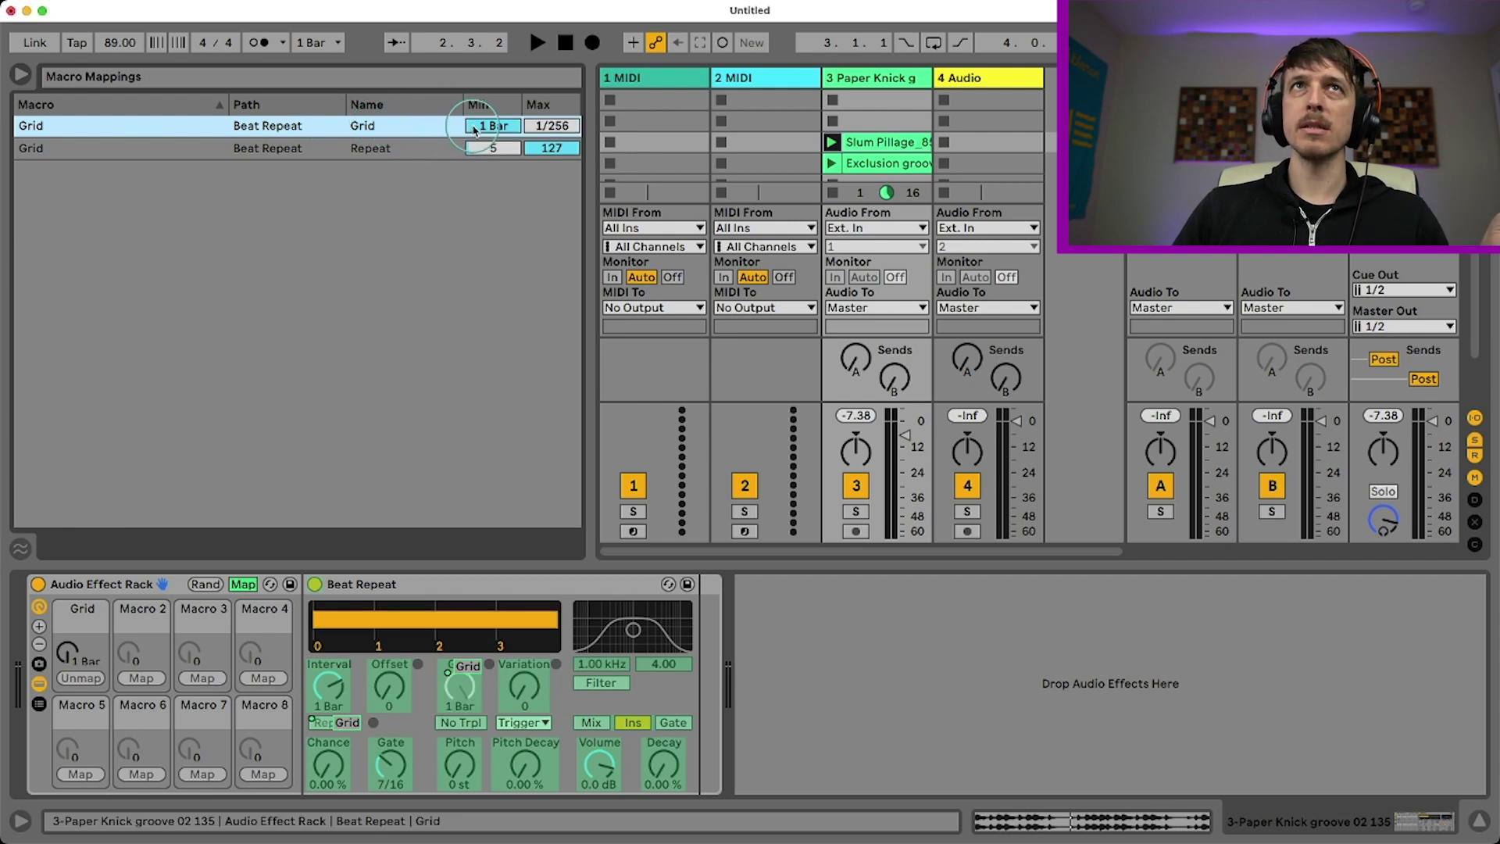
# Set the Grid macro mapping's range to a minimum of 1/4 and a maximum of 1/32, and leave macro mapping mode.
pyautogui.moveTo(502, 125); pyautogui.dragTo(502, 127)
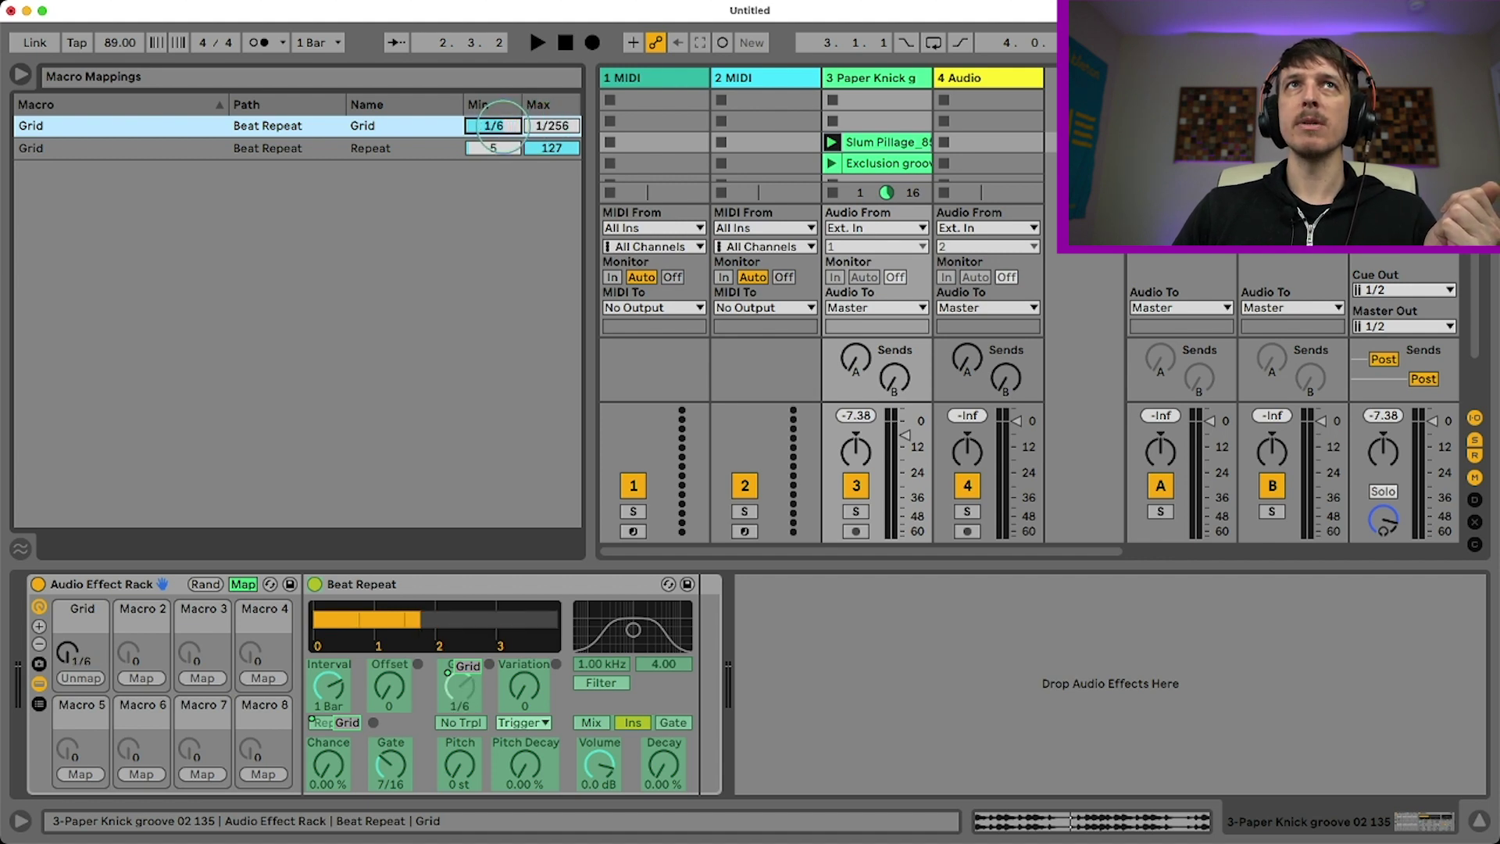
pyautogui.moveTo(502, 127); pyautogui.dragTo(502, 126)
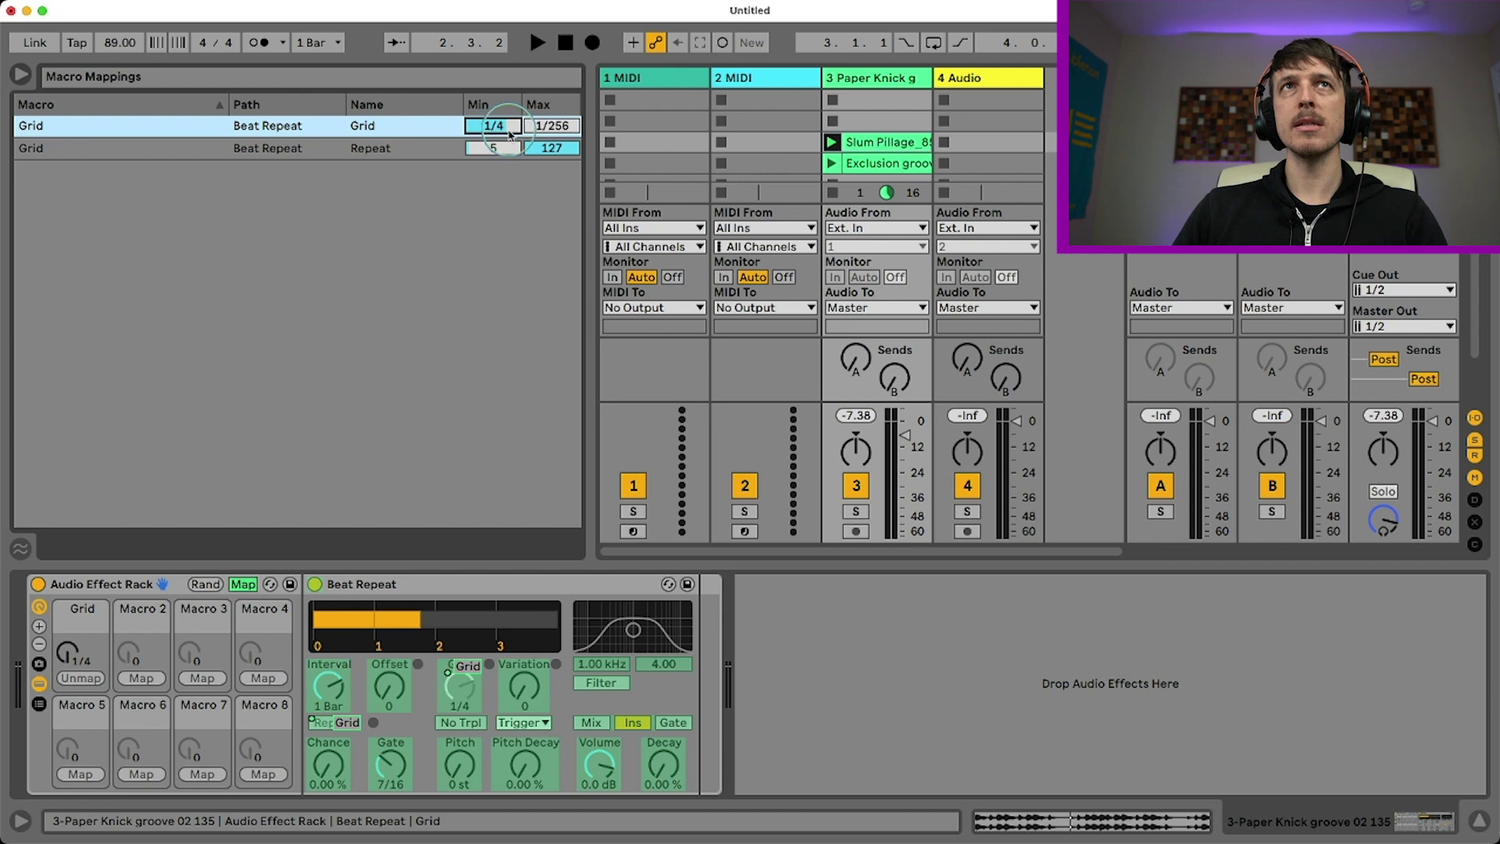
pyautogui.click(556, 125)
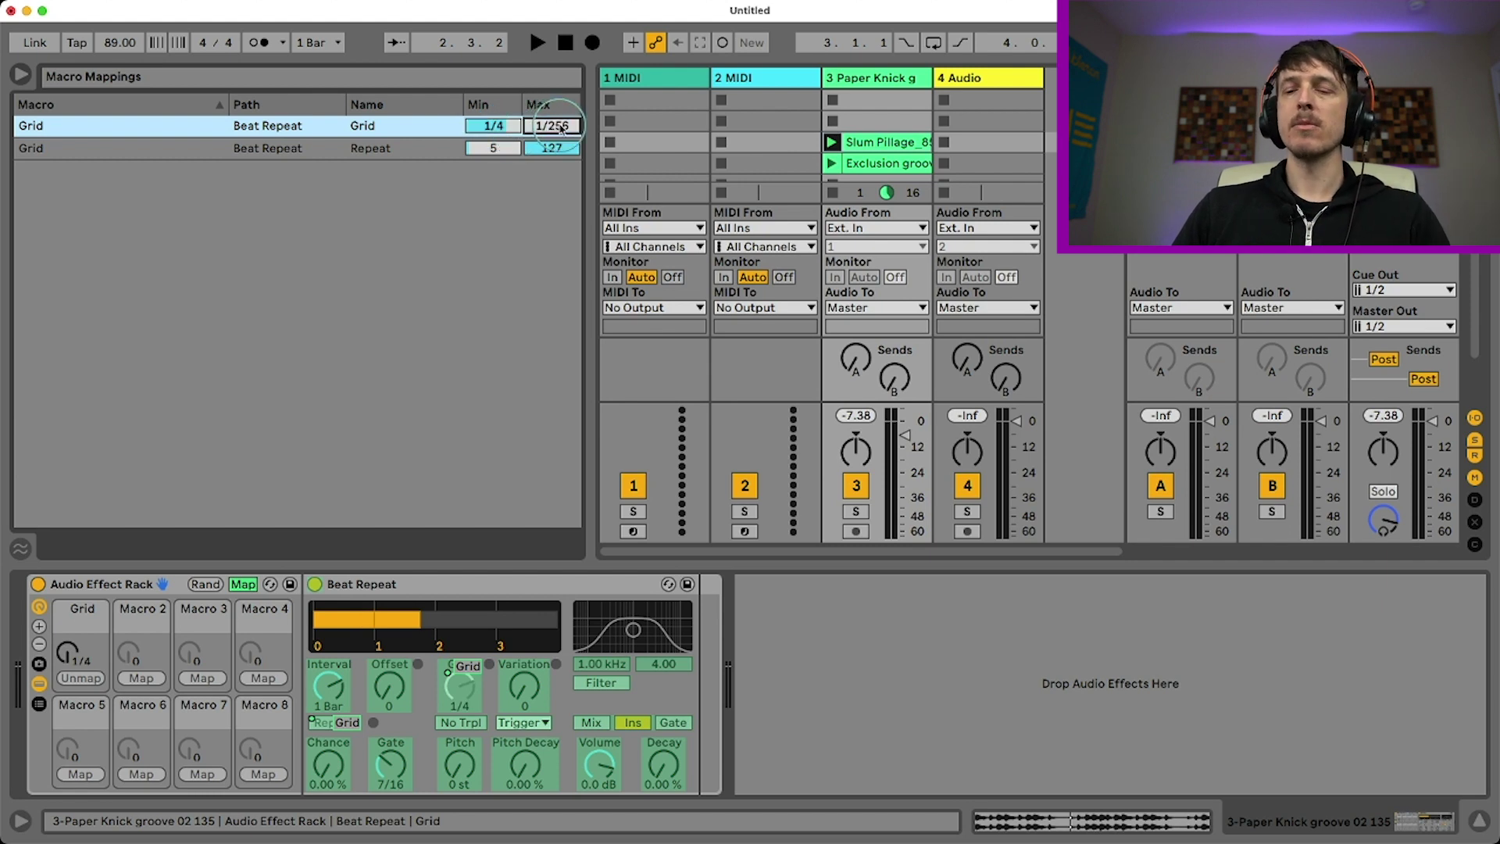
pyautogui.moveTo(561, 129); pyautogui.dragTo(559, 136)
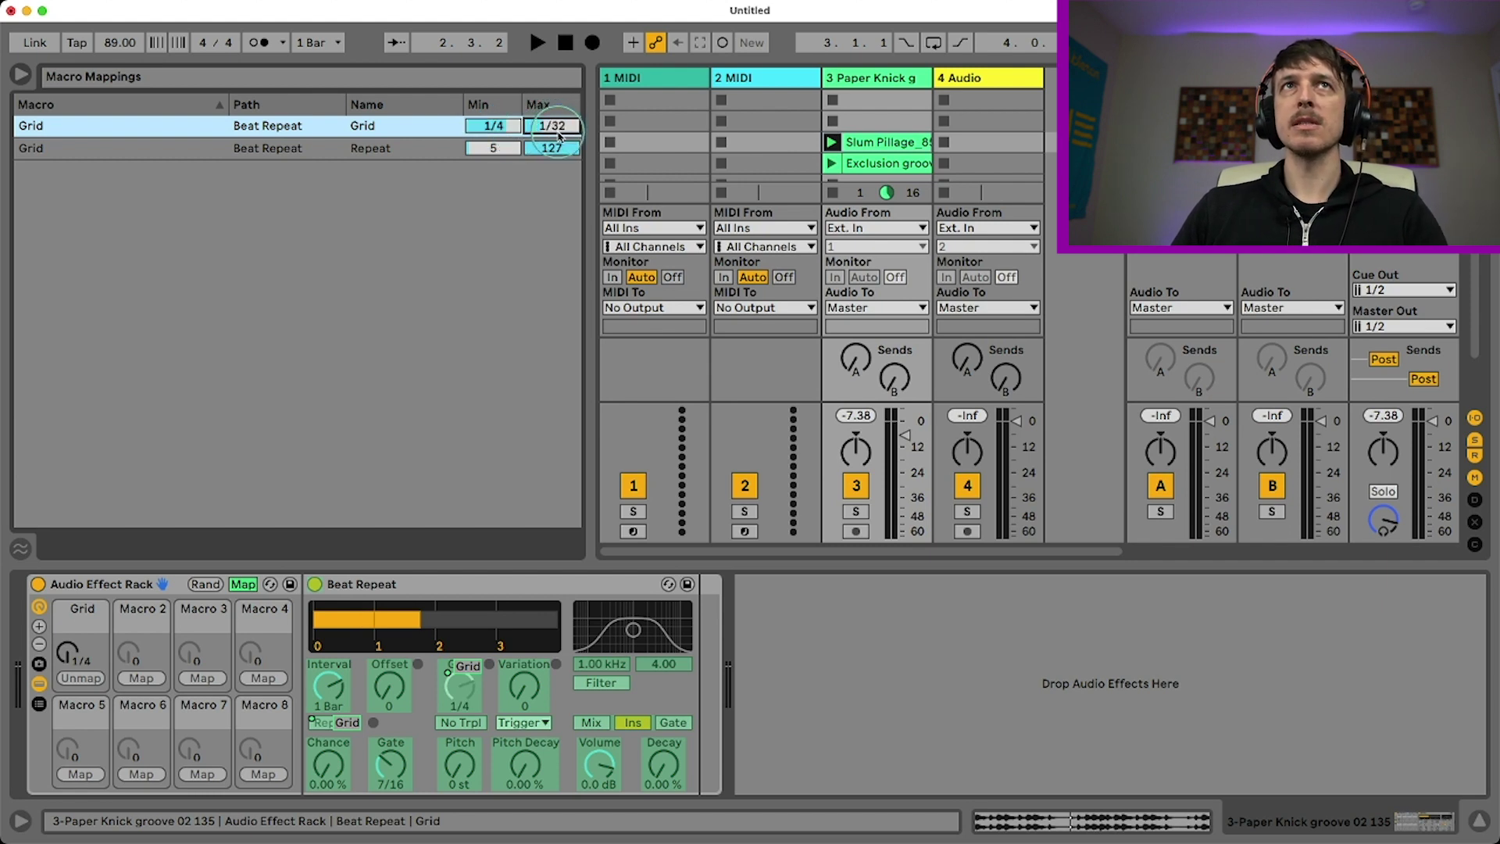
pyautogui.click(239, 584)
# Sweep the macro through its narrowed grid range with the loop playing, stop playback, and return the macro to 1/4.
pyautogui.moveTo(83, 674); pyautogui.dragTo(83, 673)
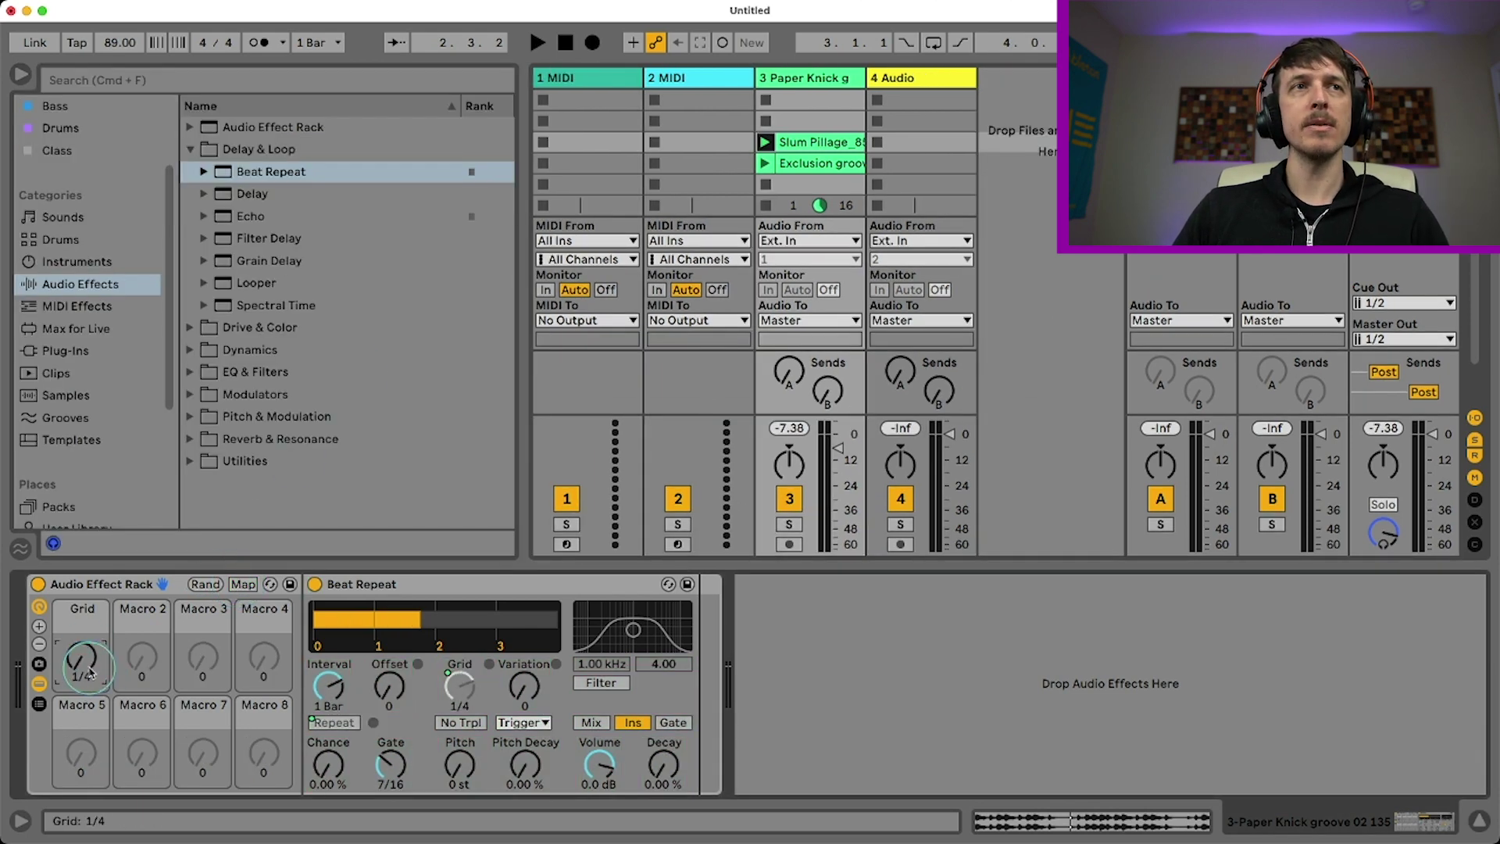
pyautogui.press('space')
pyautogui.moveTo(89, 672); pyautogui.dragTo(88, 673)
pyautogui.press('space')
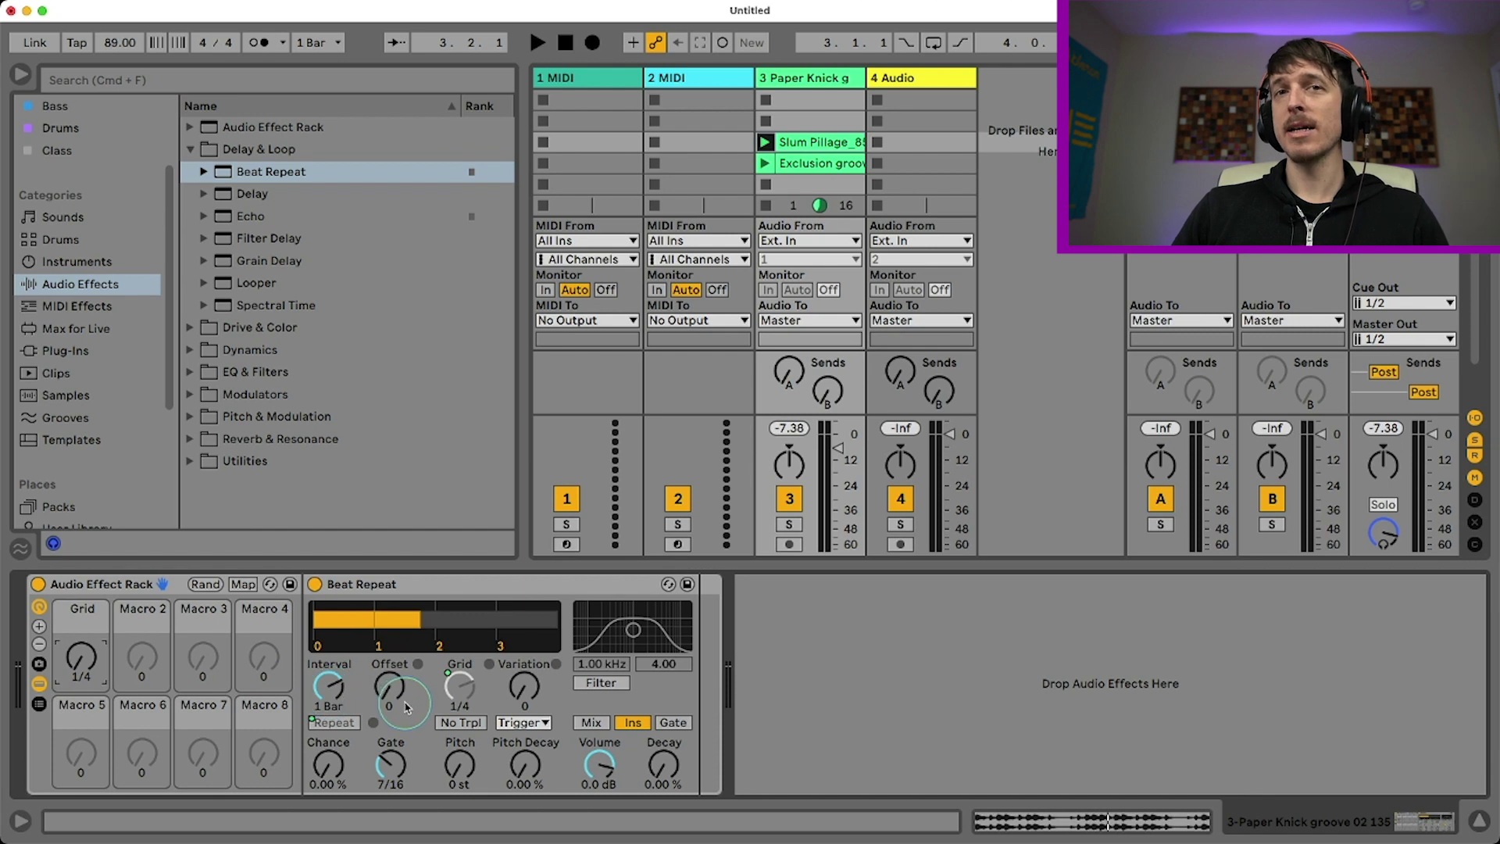
# Exclude triplet grid values in Beat Repeat, sweep the Grid macro while stopped and during playback, and return it to 1/4.
pyautogui.click(461, 723)
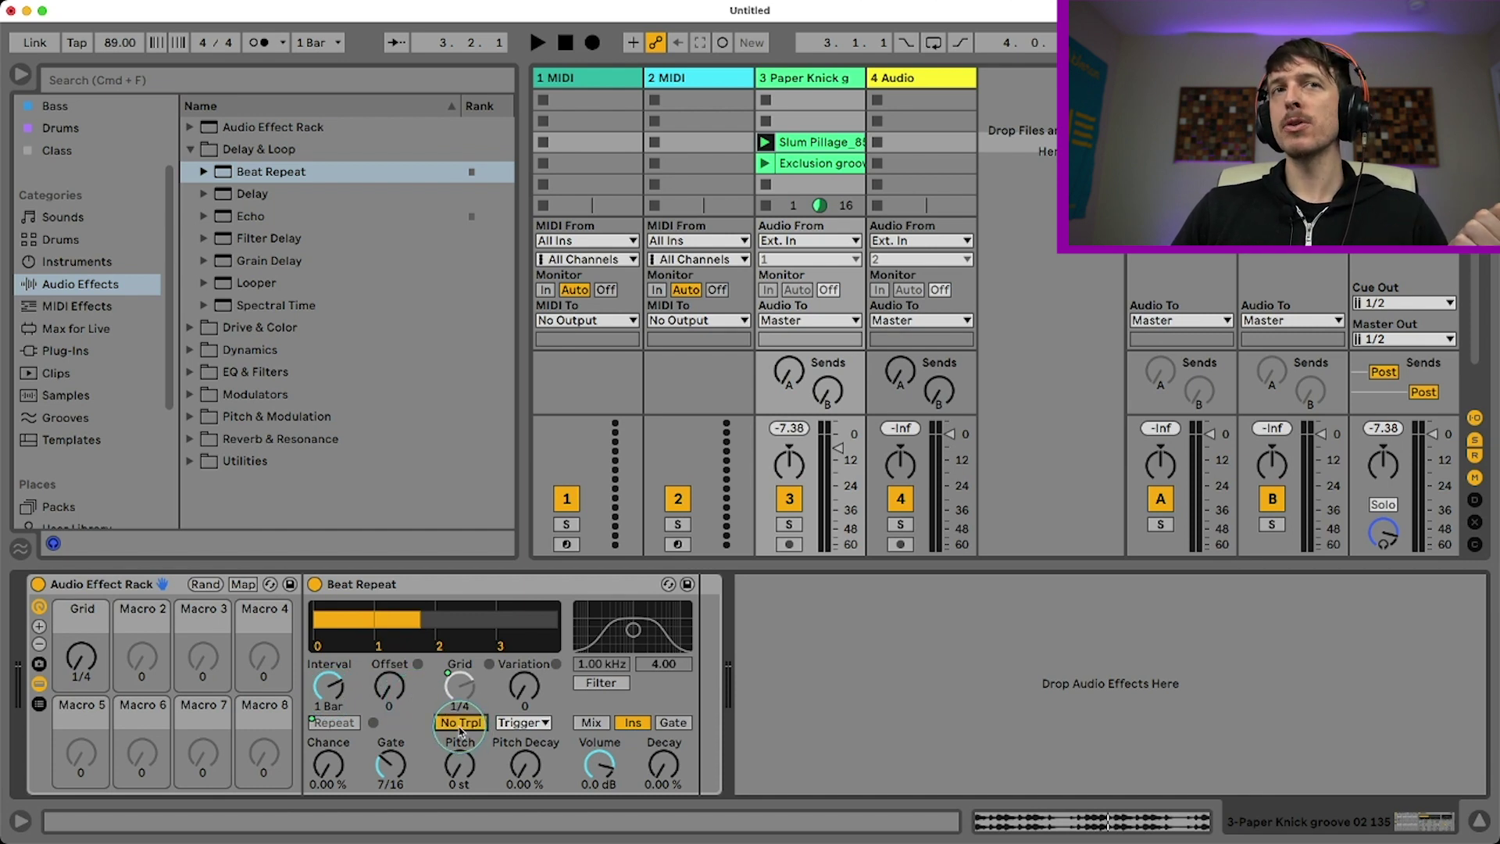
pyautogui.moveTo(81, 657); pyautogui.dragTo(86, 666)
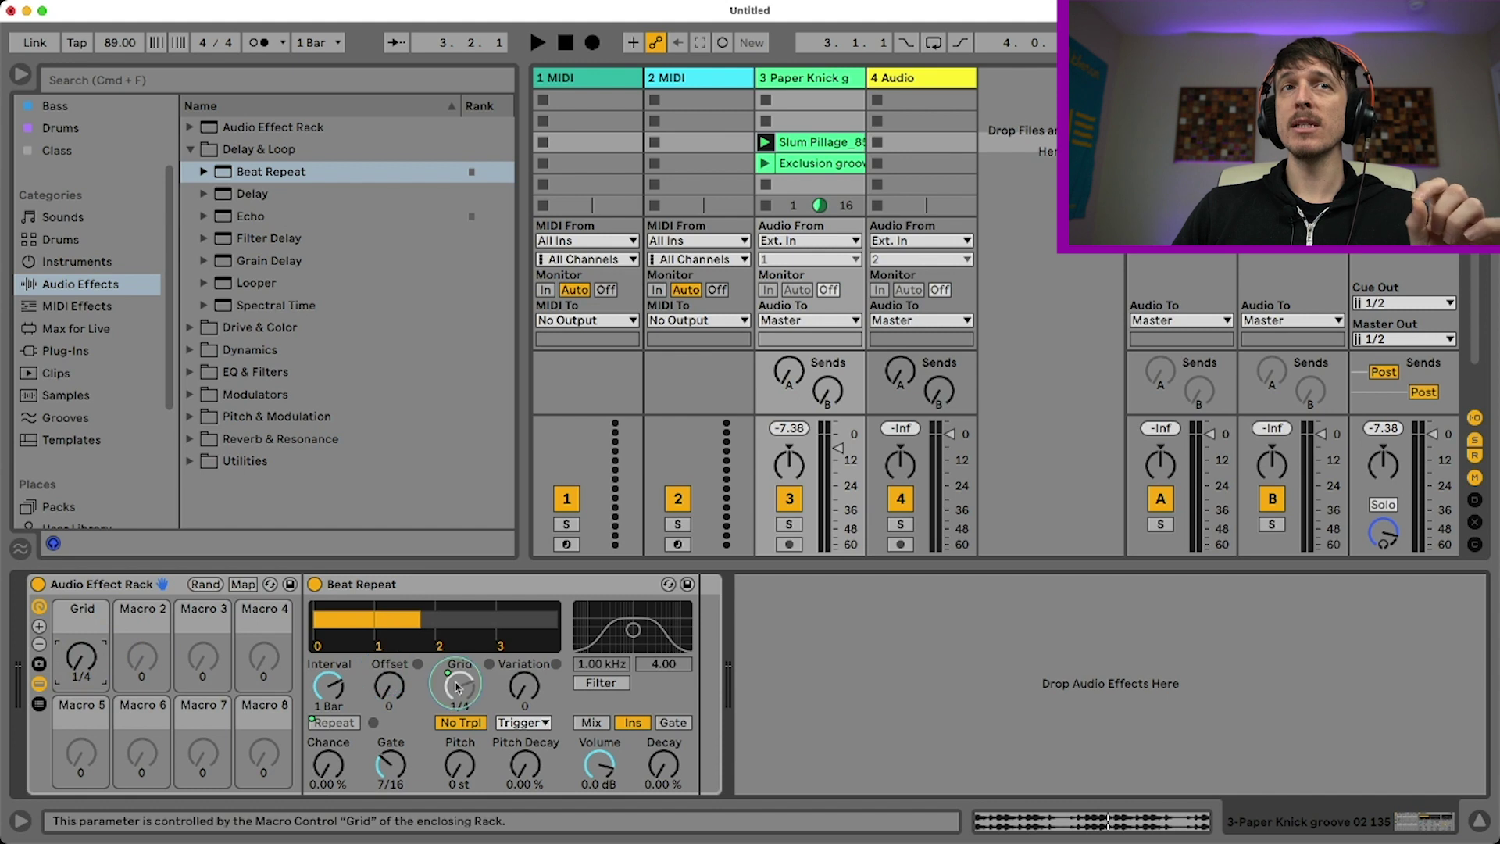
pyautogui.moveTo(74, 670); pyautogui.dragTo(83, 669)
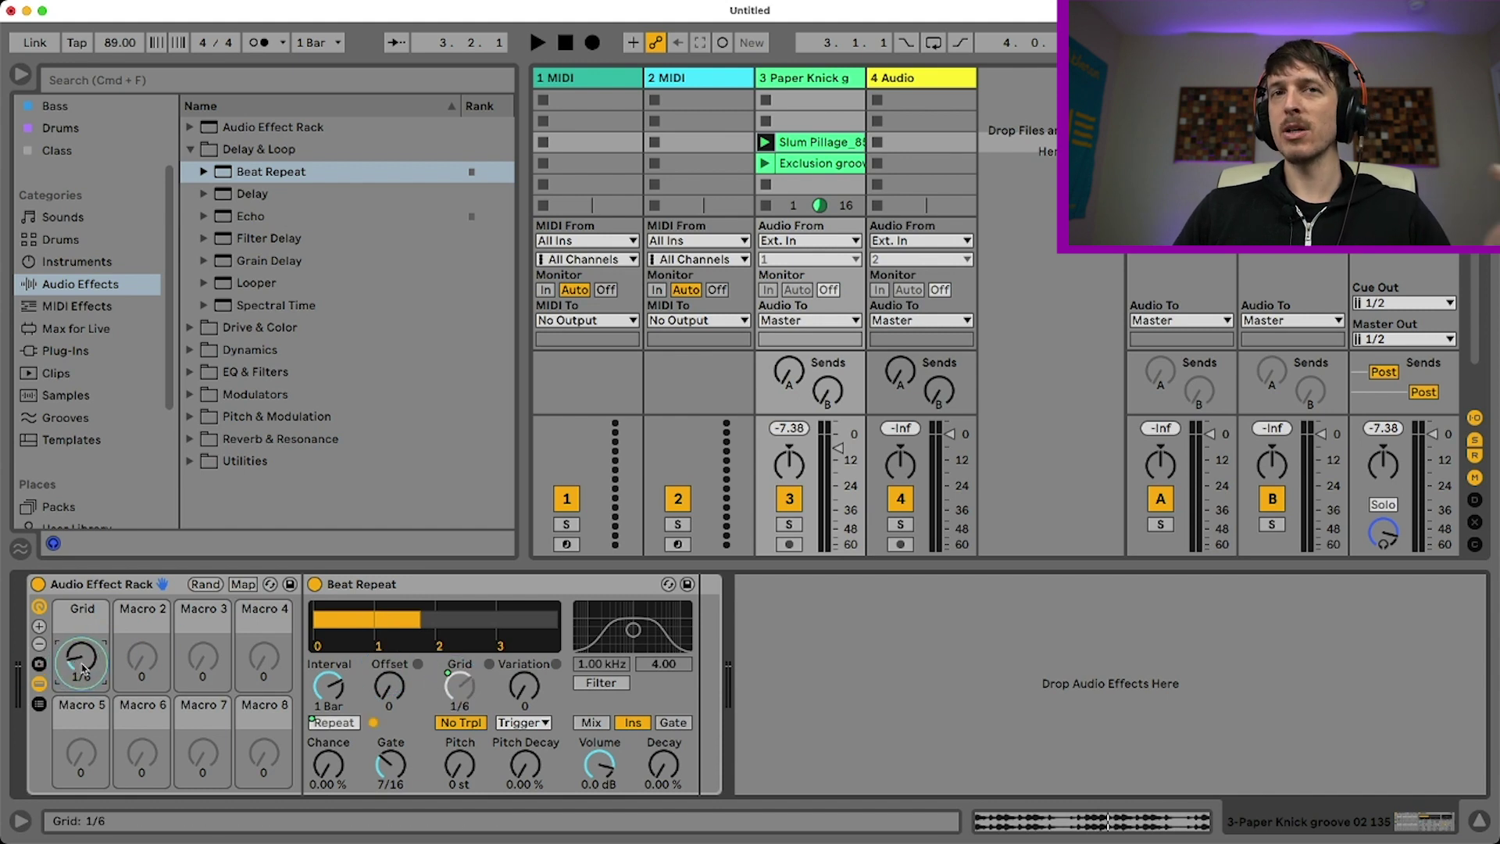
pyautogui.moveTo(80, 664); pyautogui.dragTo(80, 651)
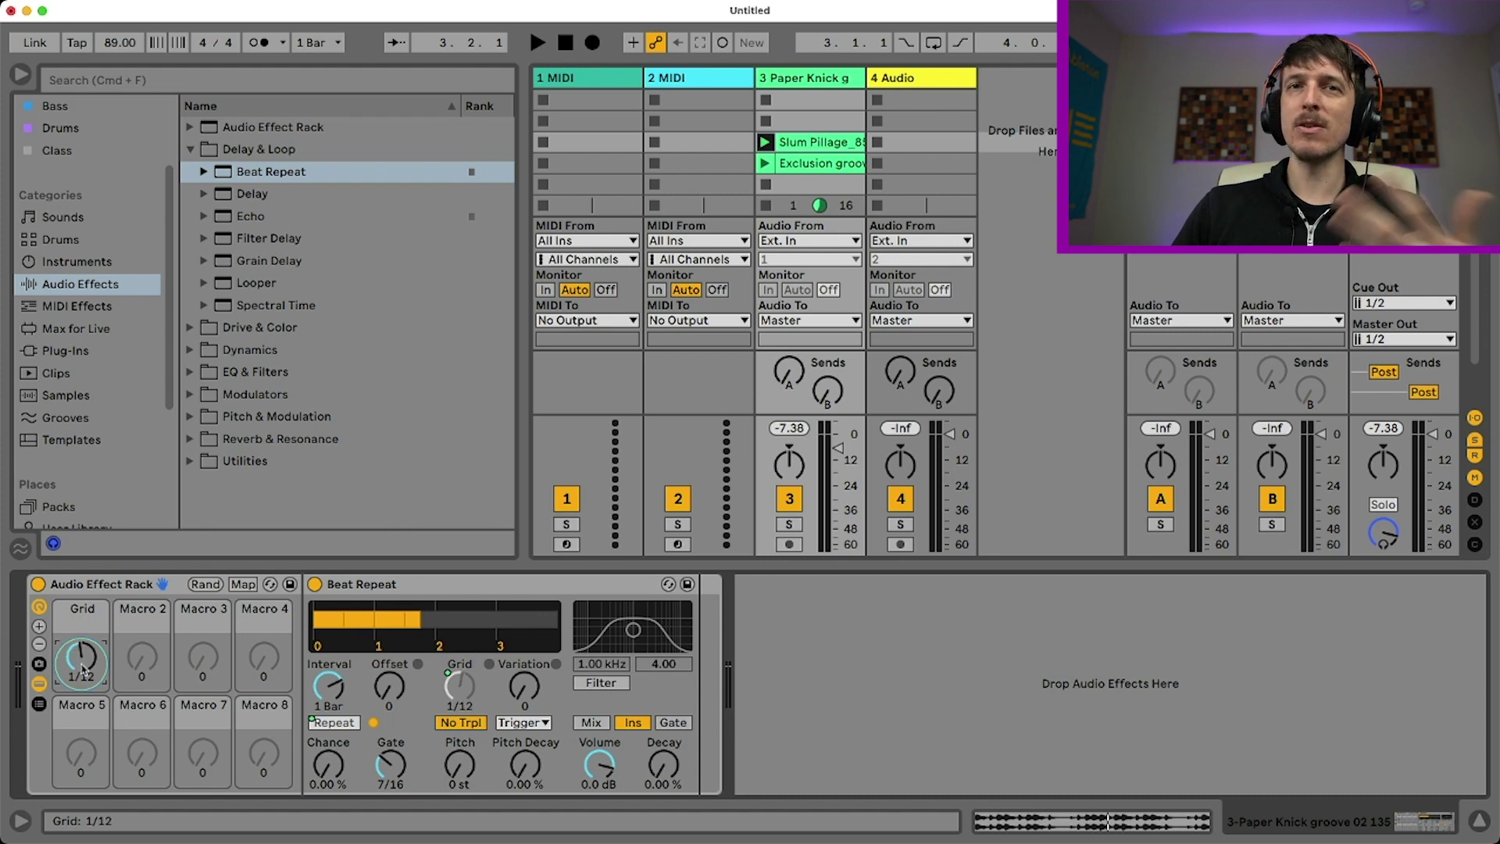
pyautogui.press('space')
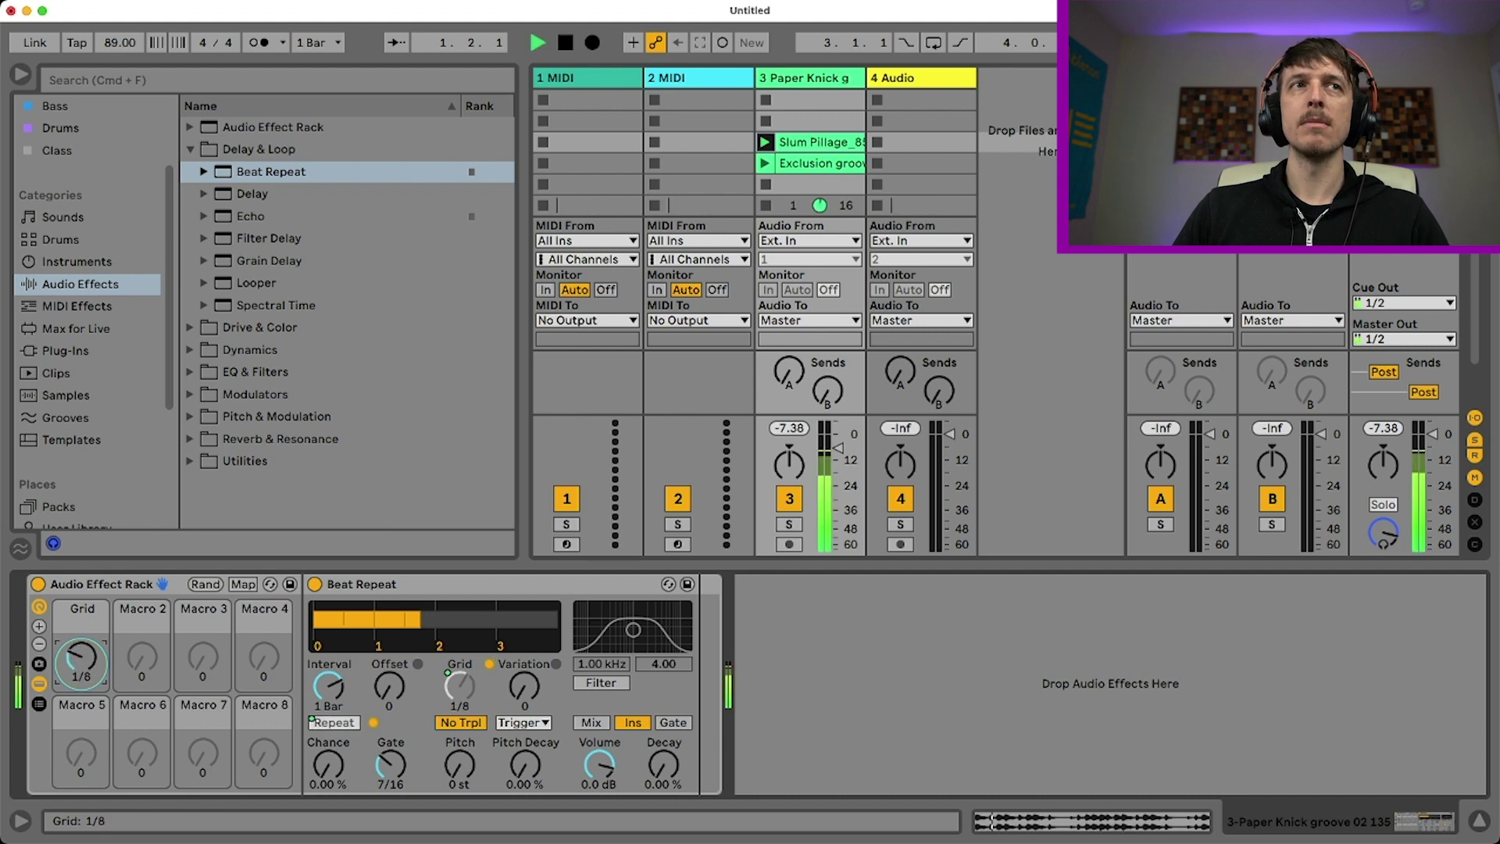
pyautogui.moveTo(81, 663); pyautogui.dragTo(81, 617)
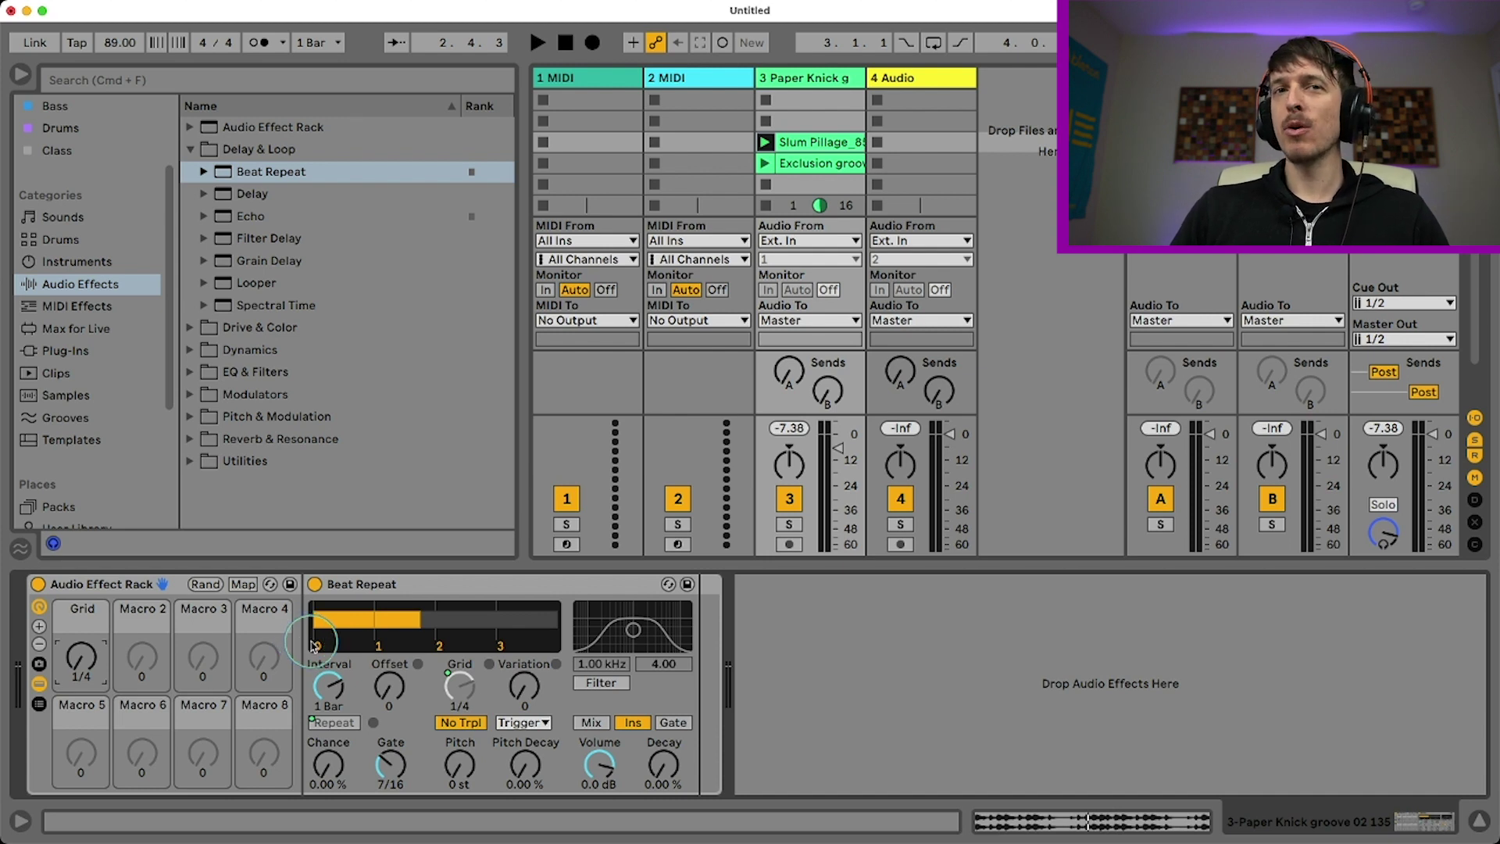
# Map Beat Repeat's Pitch Decay to the Grid and Repeat macro, test it with the loop playing, return it to 0, and select the rack.
pyautogui.rightClick(527, 772)
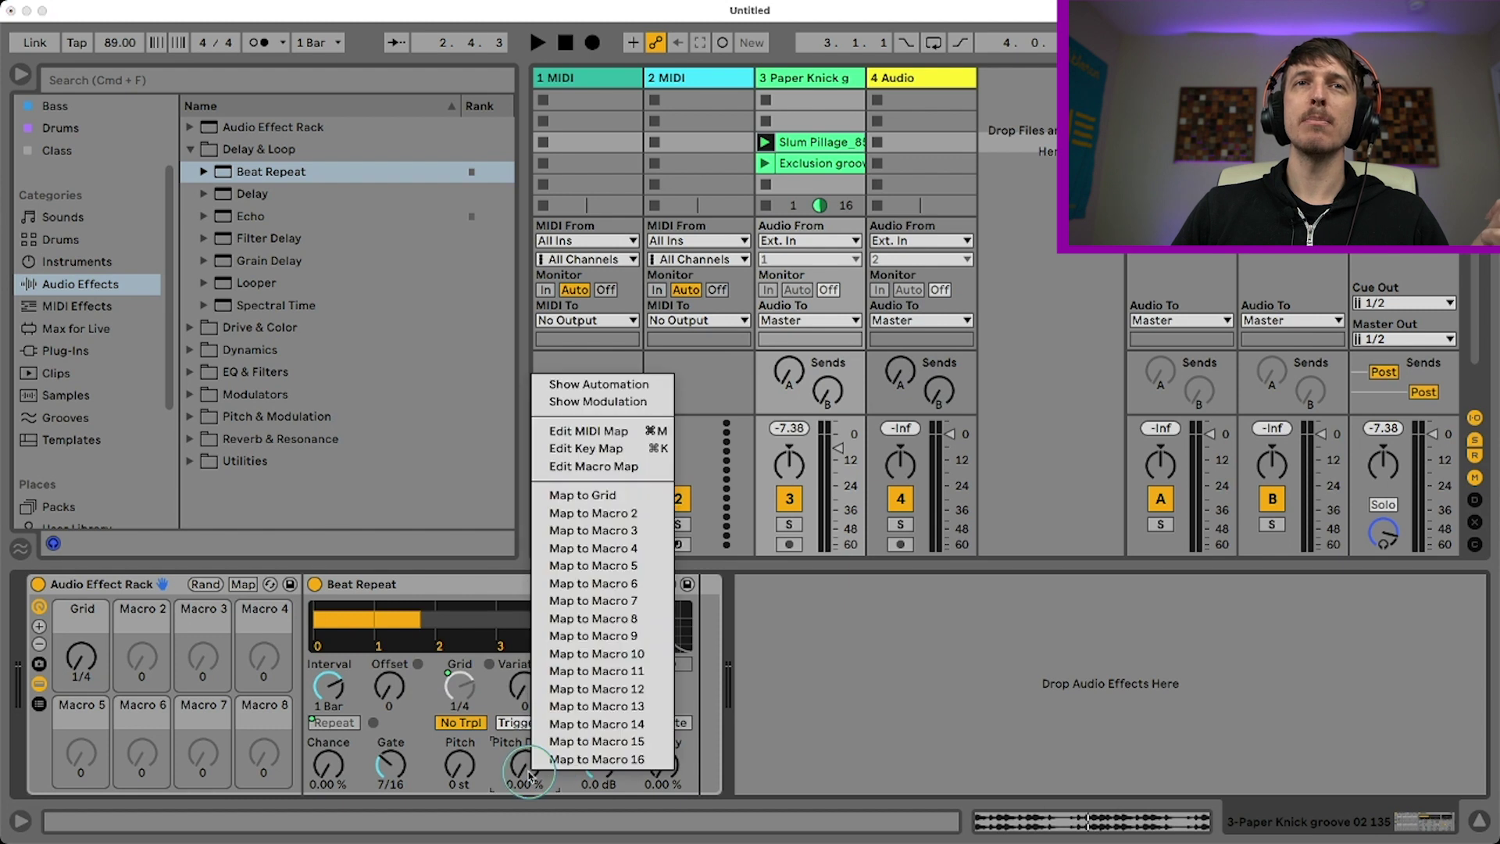
pyautogui.click(583, 495)
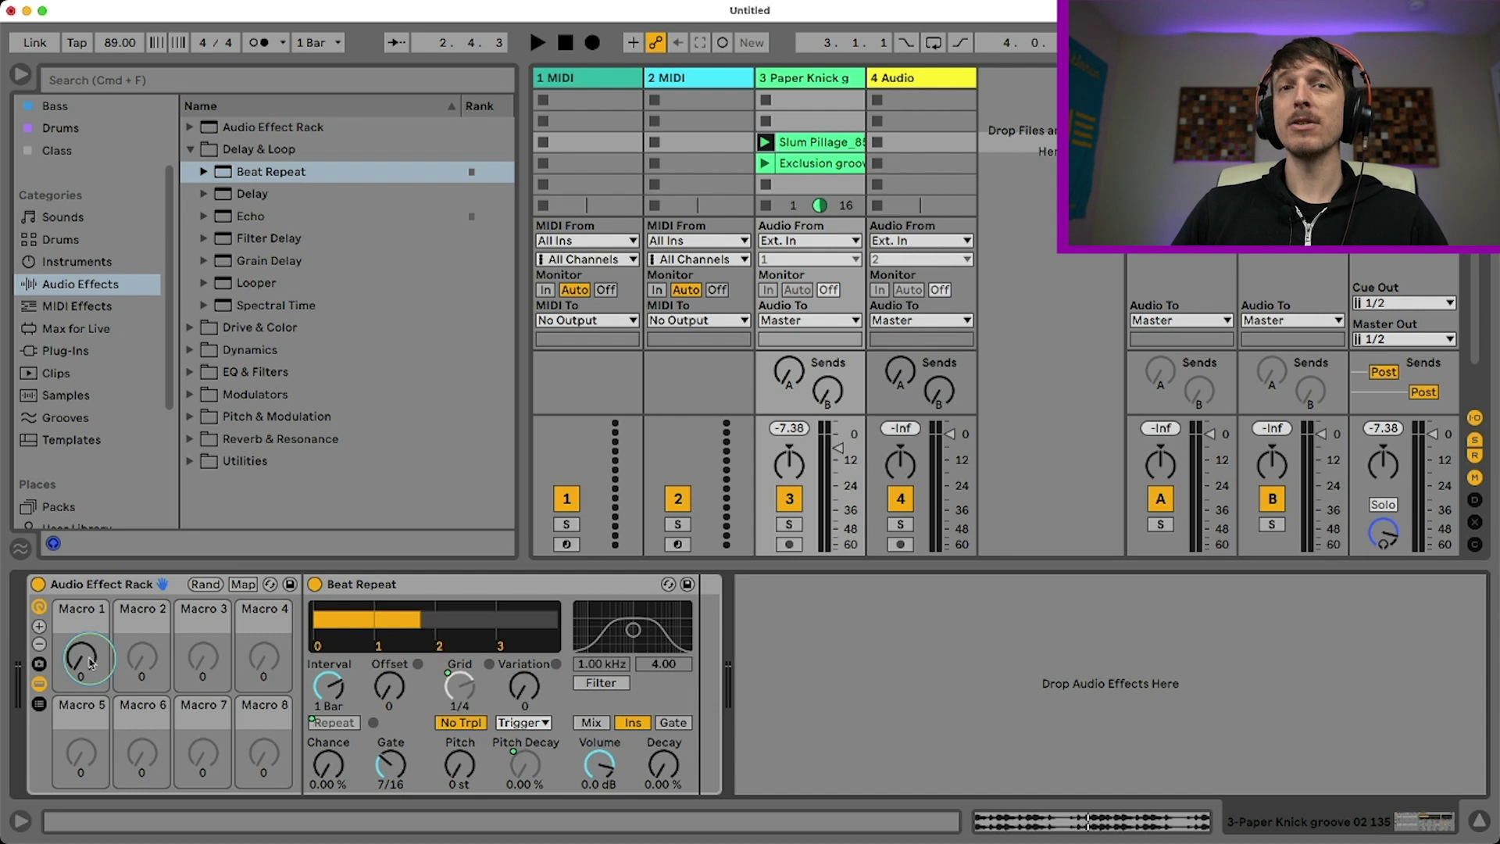
pyautogui.press('space')
pyautogui.moveTo(82, 665)
pyautogui.mouseDown()
pyautogui.moveTo(82, 577)
pyautogui.moveTo(82, 664)
pyautogui.mouseUp()
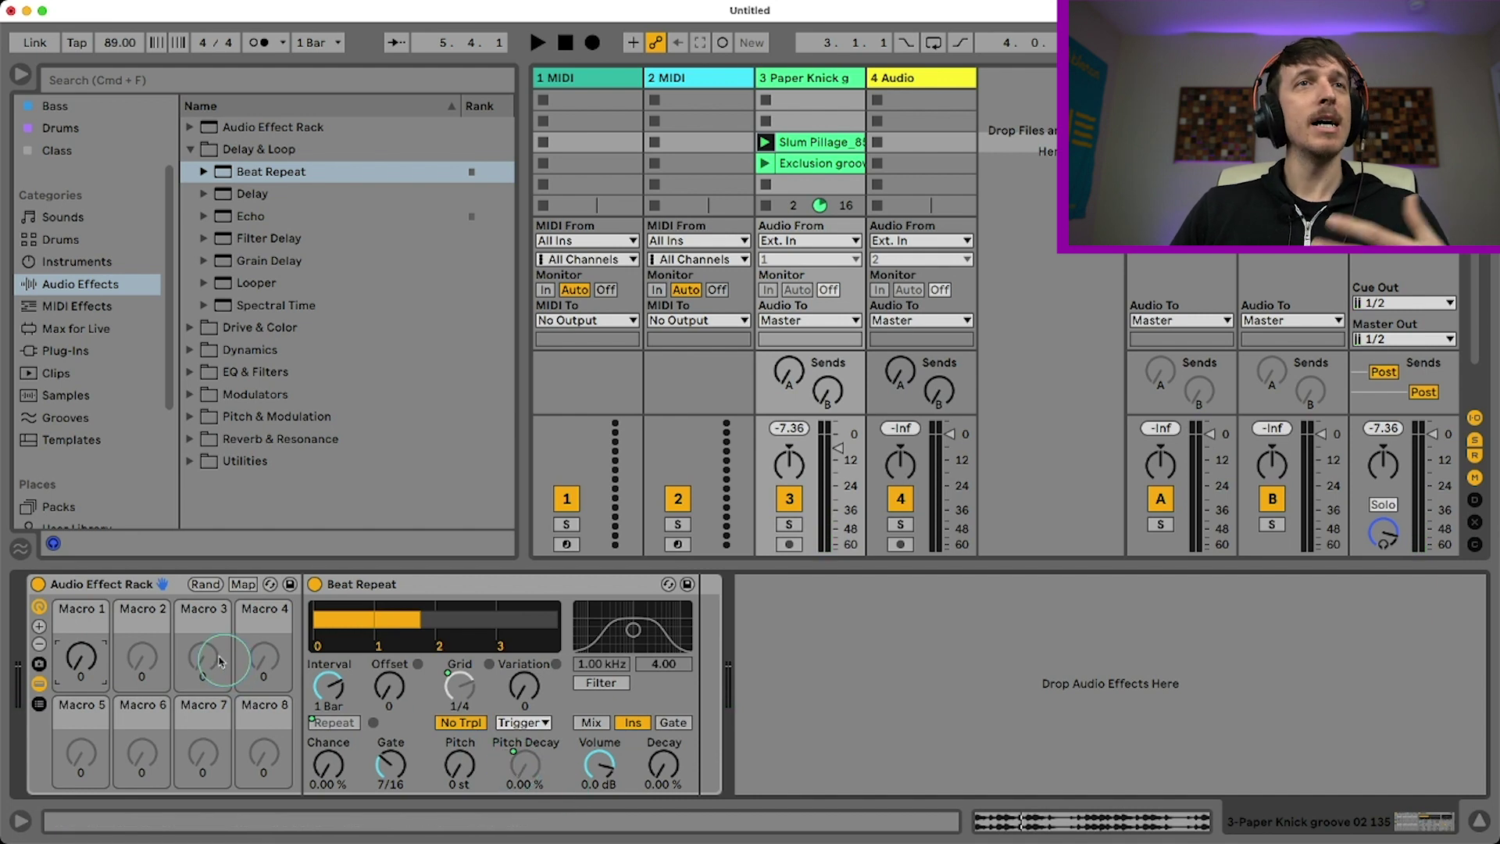
pyautogui.click(146, 583)
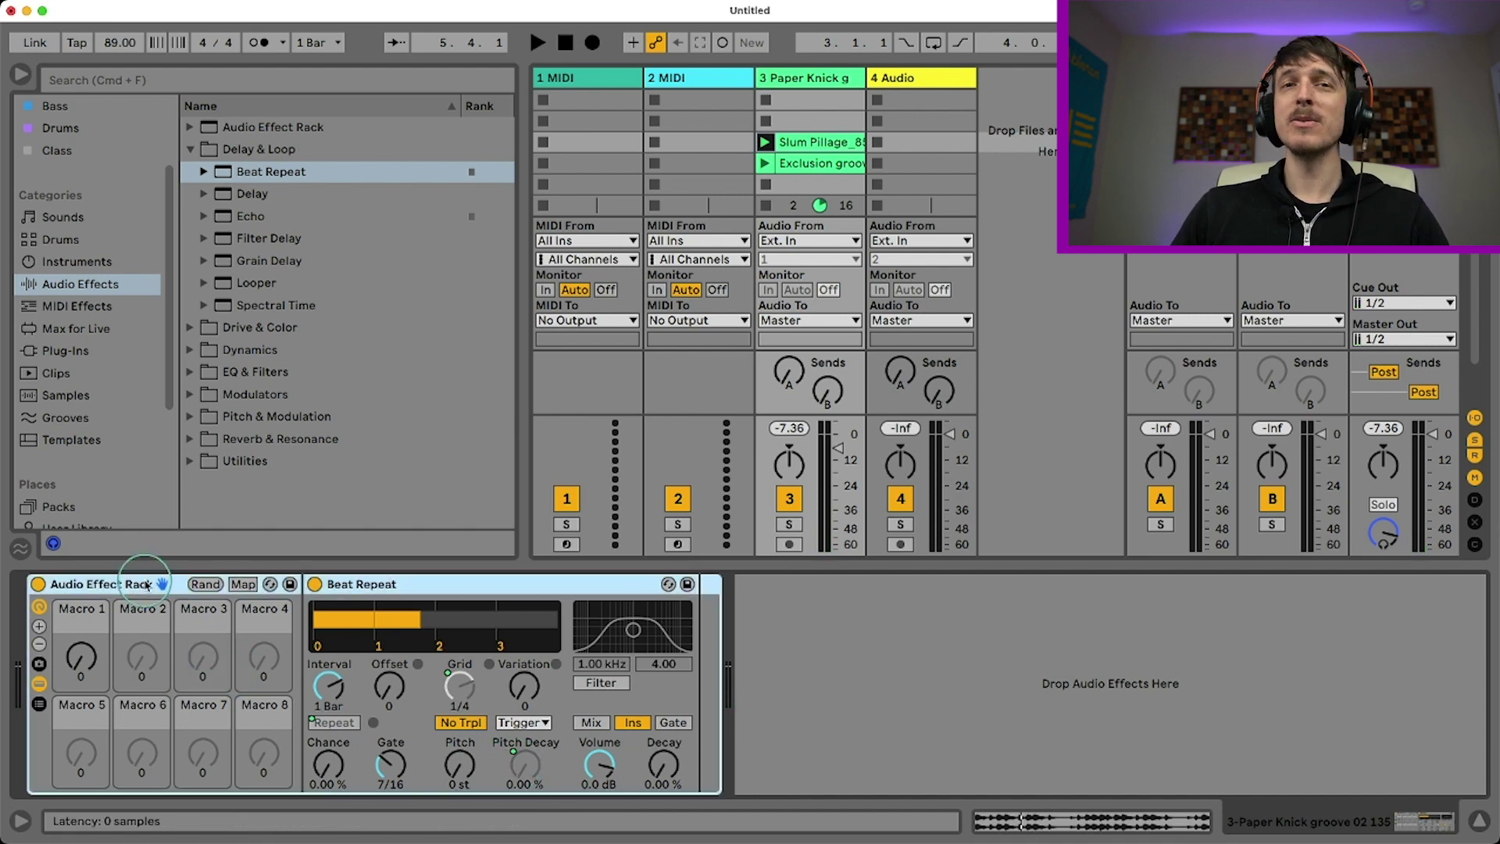